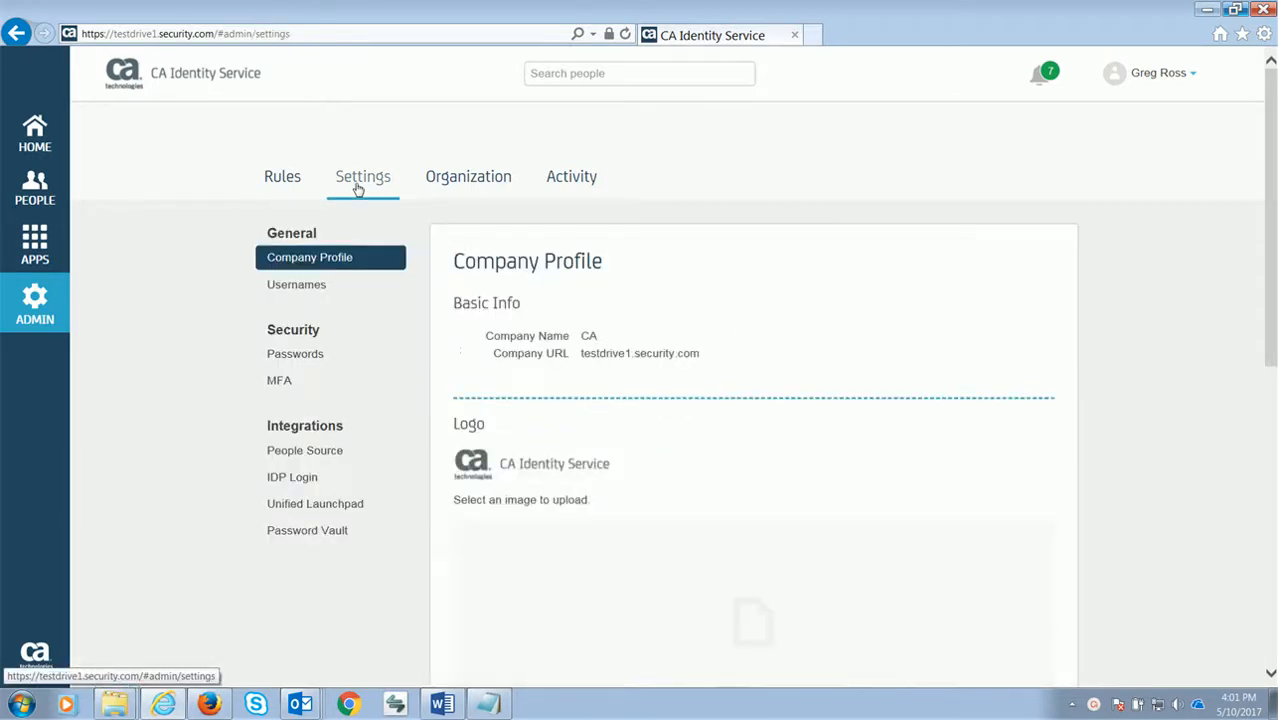
Open Unified Launchpad under Integrations in the Admin Settings sidebar
click(307, 508)
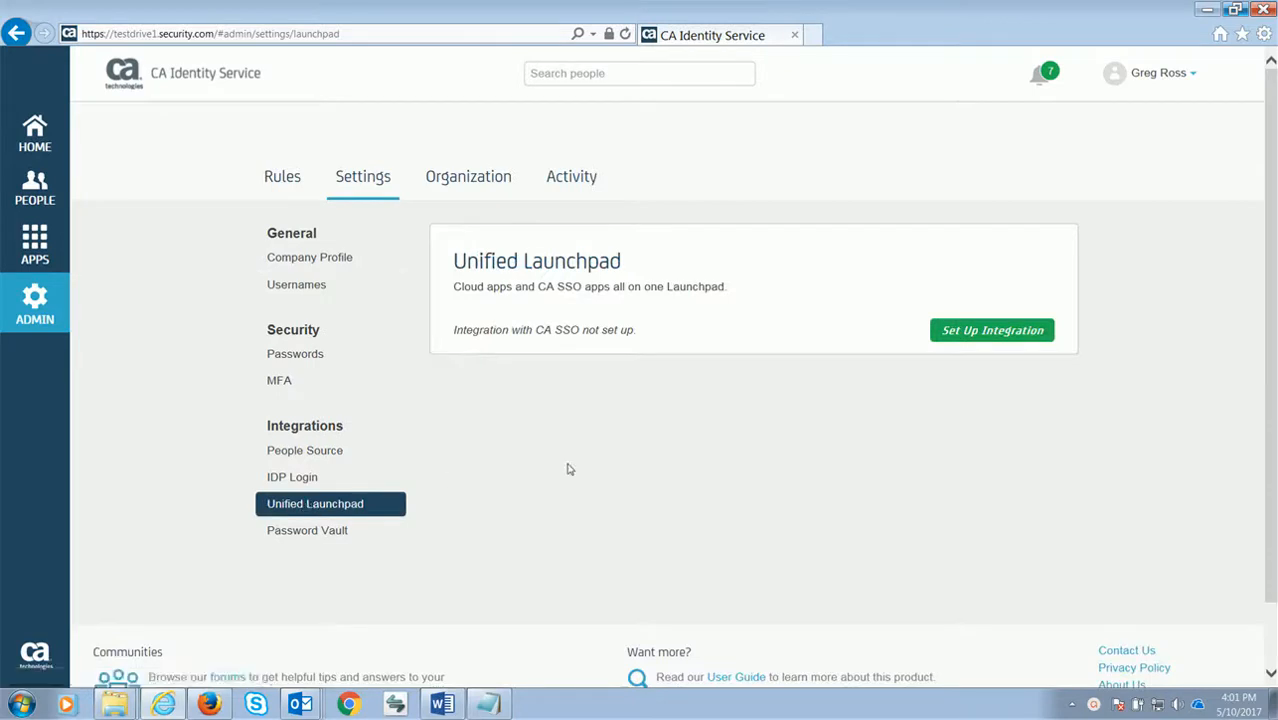
Start the CA SSO integration, copy the tenant secret, and download and run cais-agent-win.exe
click(967, 338)
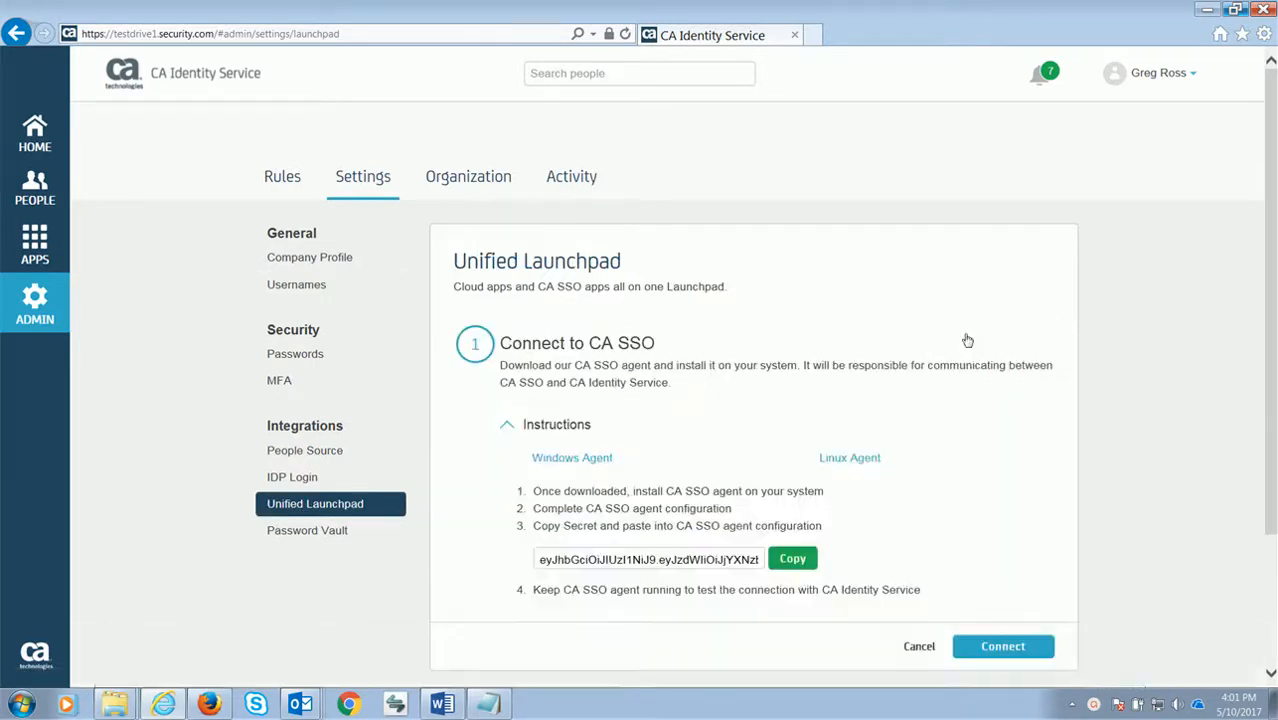
click(791, 582)
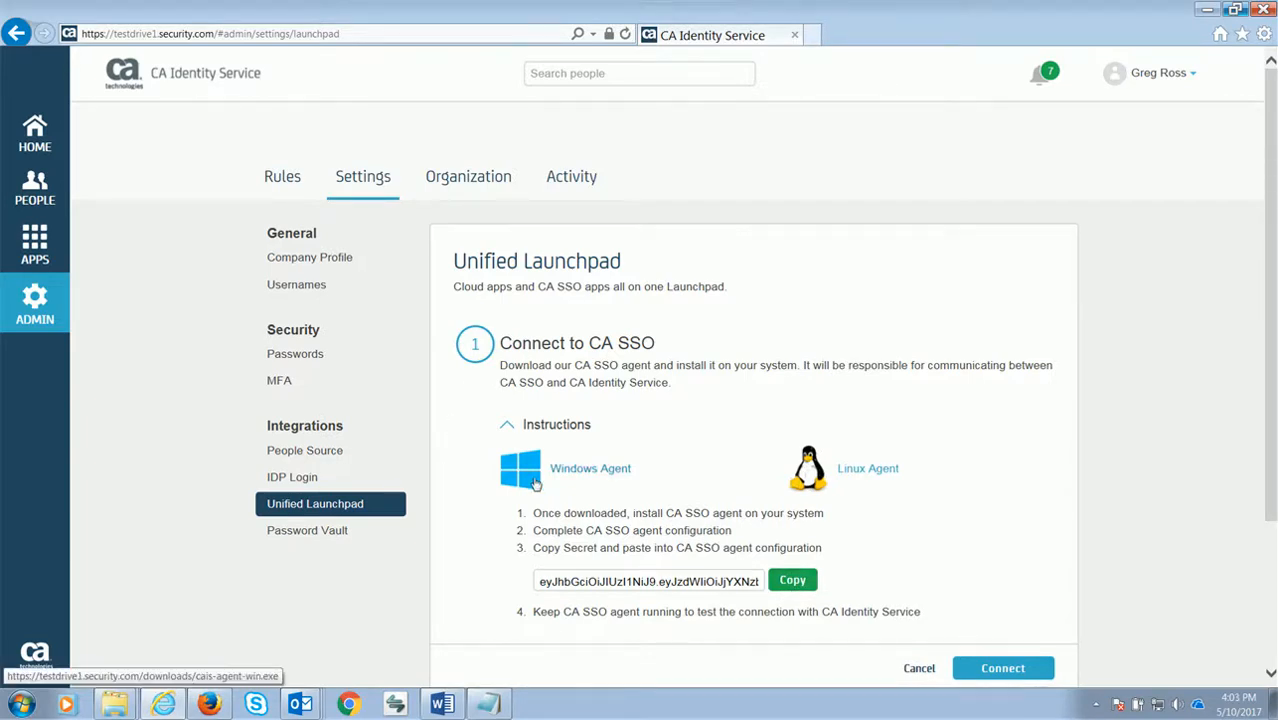
click(535, 484)
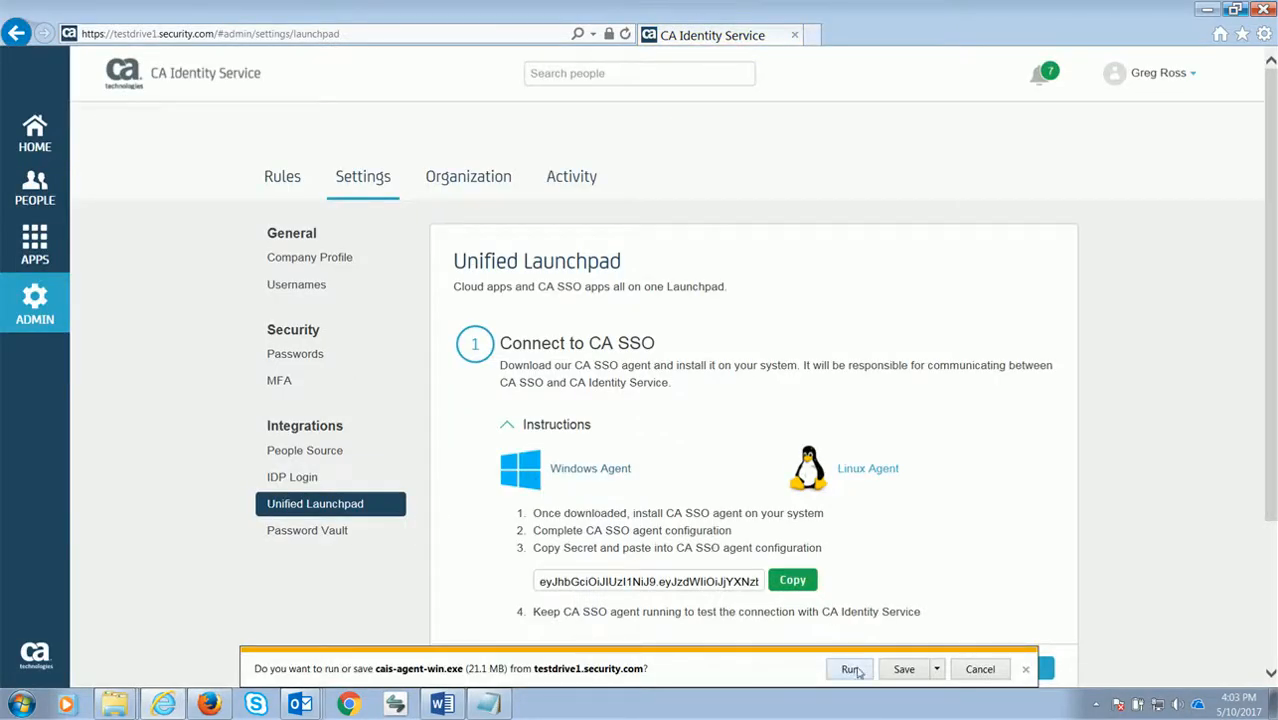
click(851, 669)
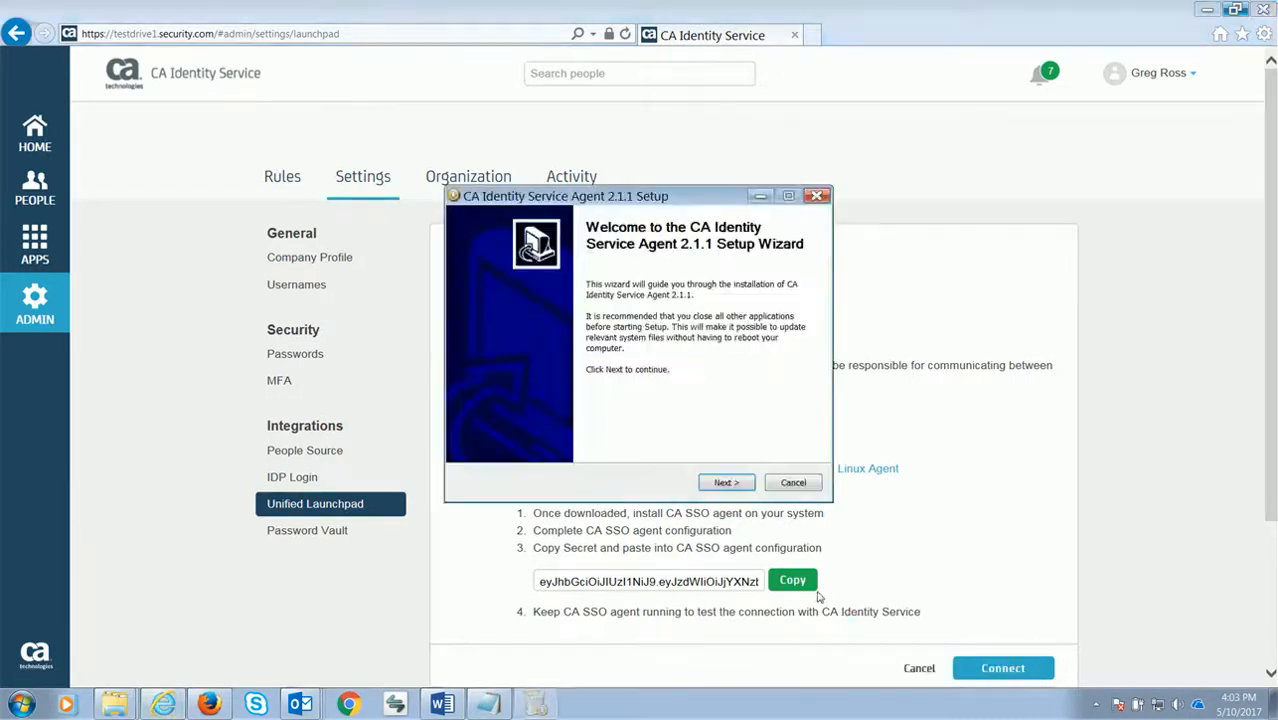
Install the agent to the default folder with CA Single Sign-On as the provider type
click(724, 483)
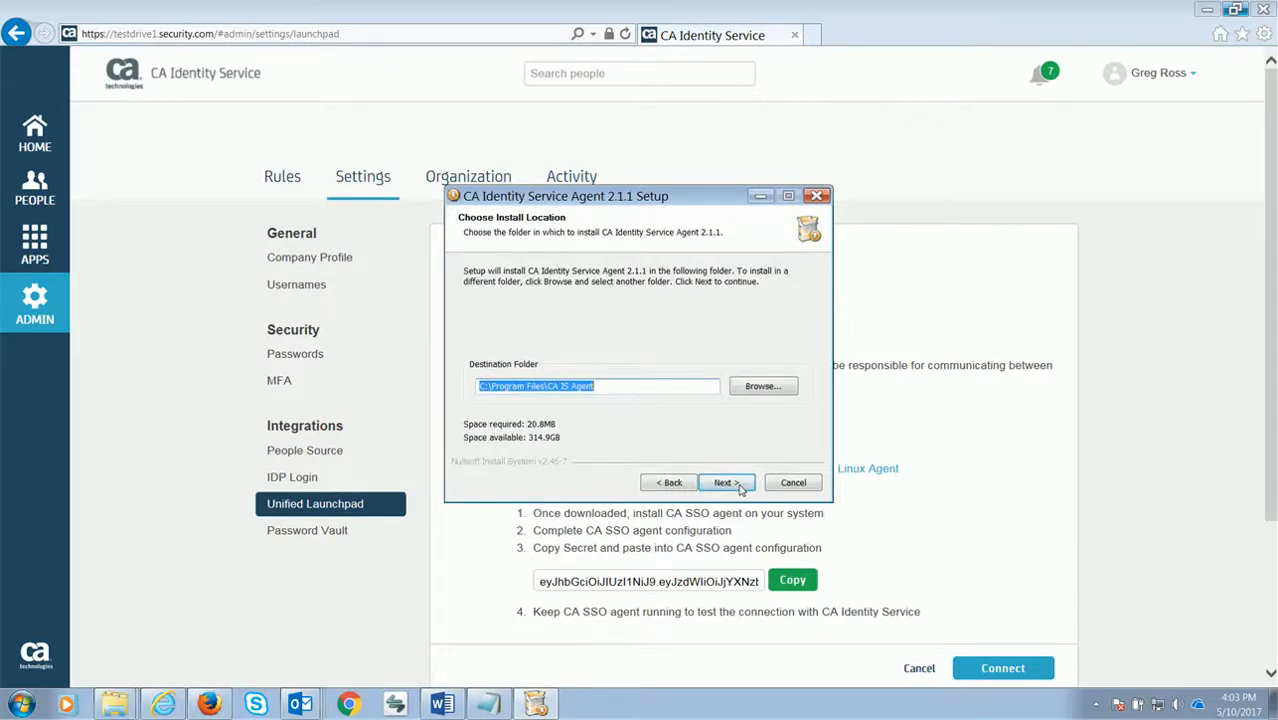
click(740, 486)
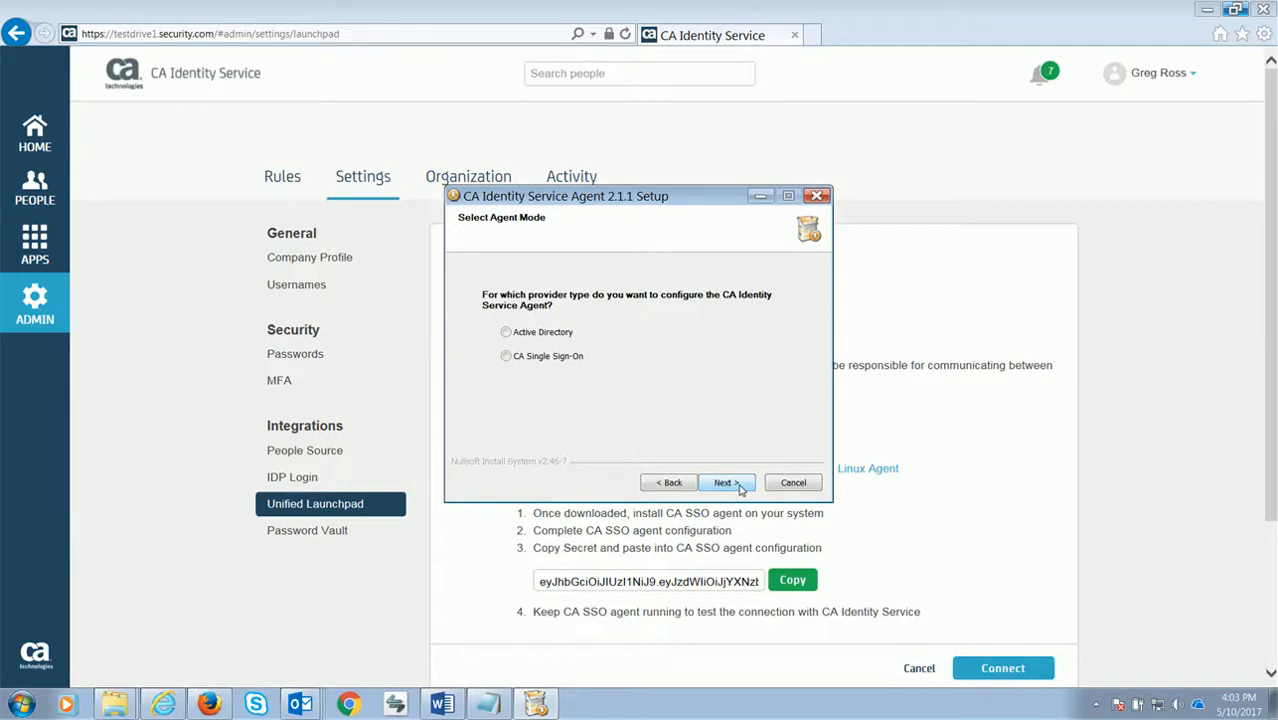
click(507, 334)
click(508, 359)
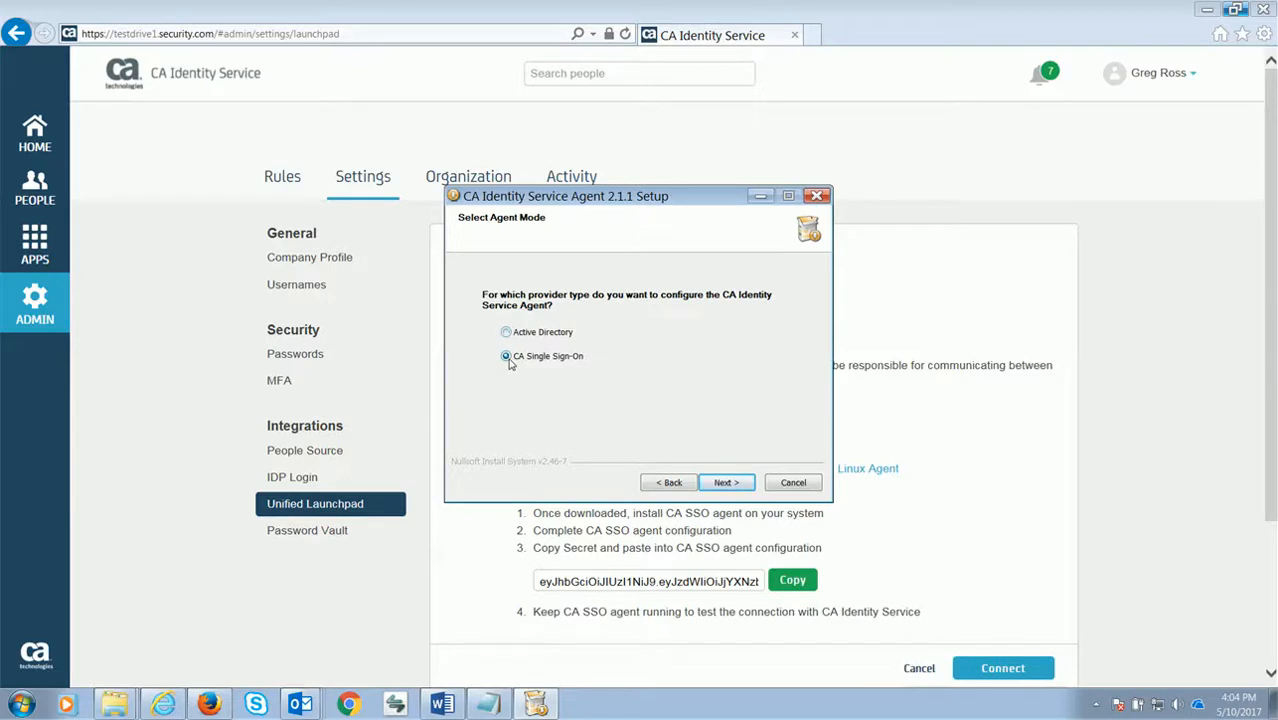
click(715, 484)
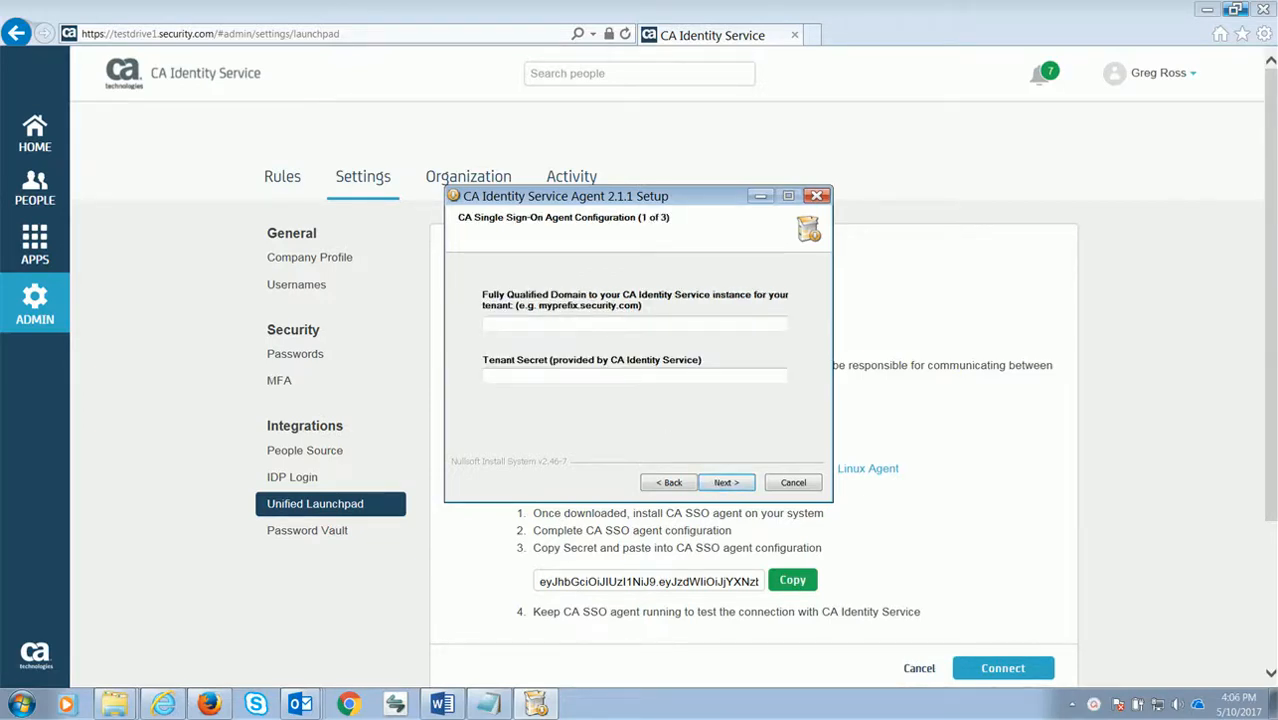
Enter testdrive1.security.com as the tenant domain
click(498, 325)
key(ctrl+v)
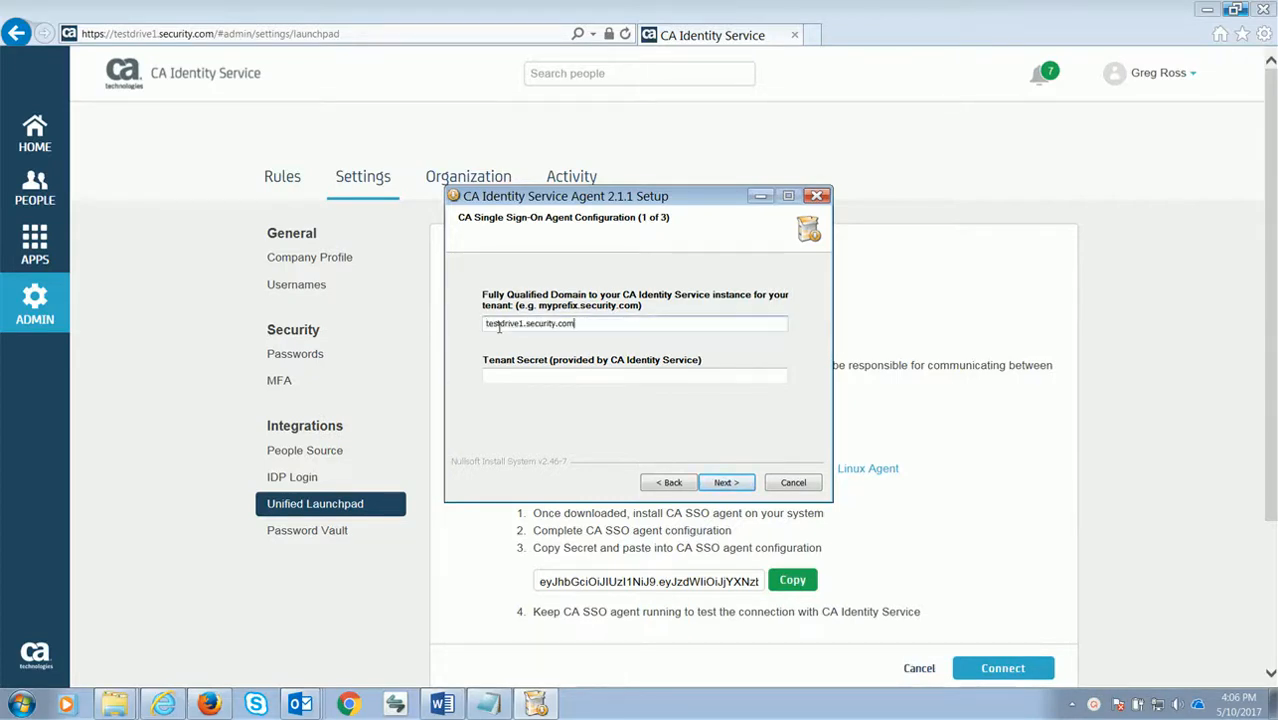
key(Tab)
key(Tab)
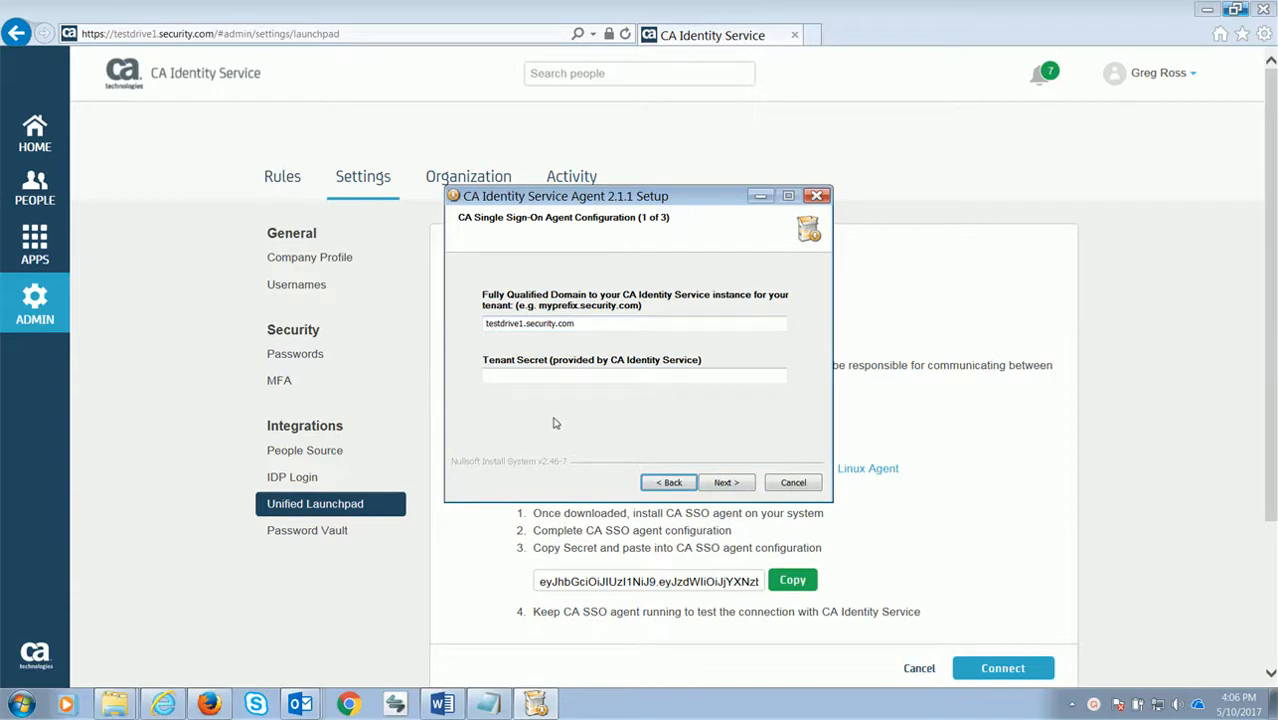
Copy the tenant secret from the browser, paste it into Tenant Secret, and continue
click(690, 565)
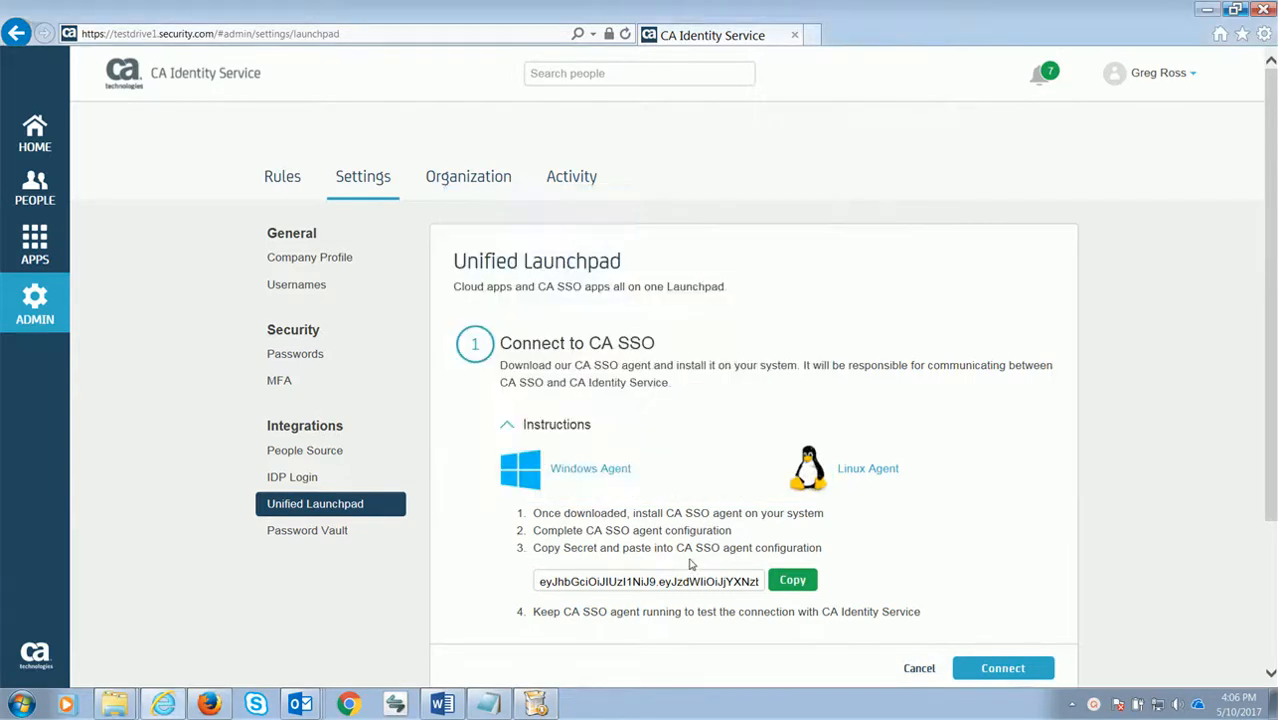
click(790, 588)
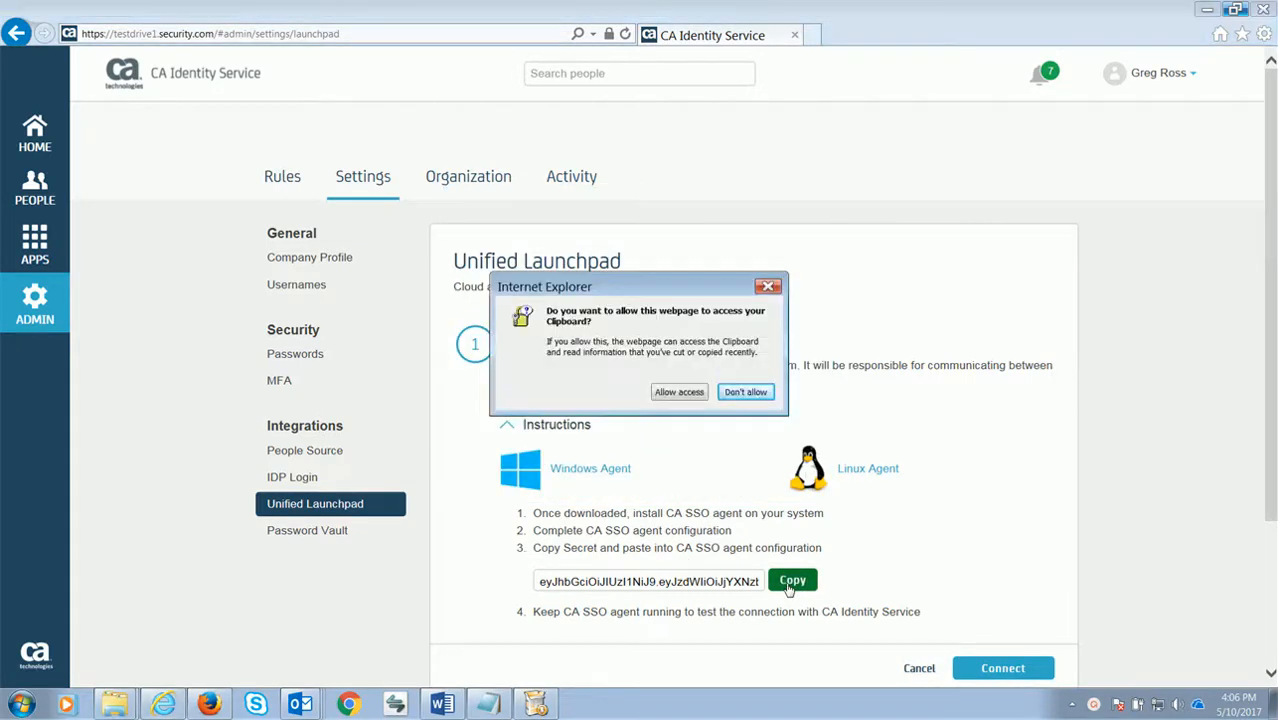
click(679, 393)
key(alt+Tab)
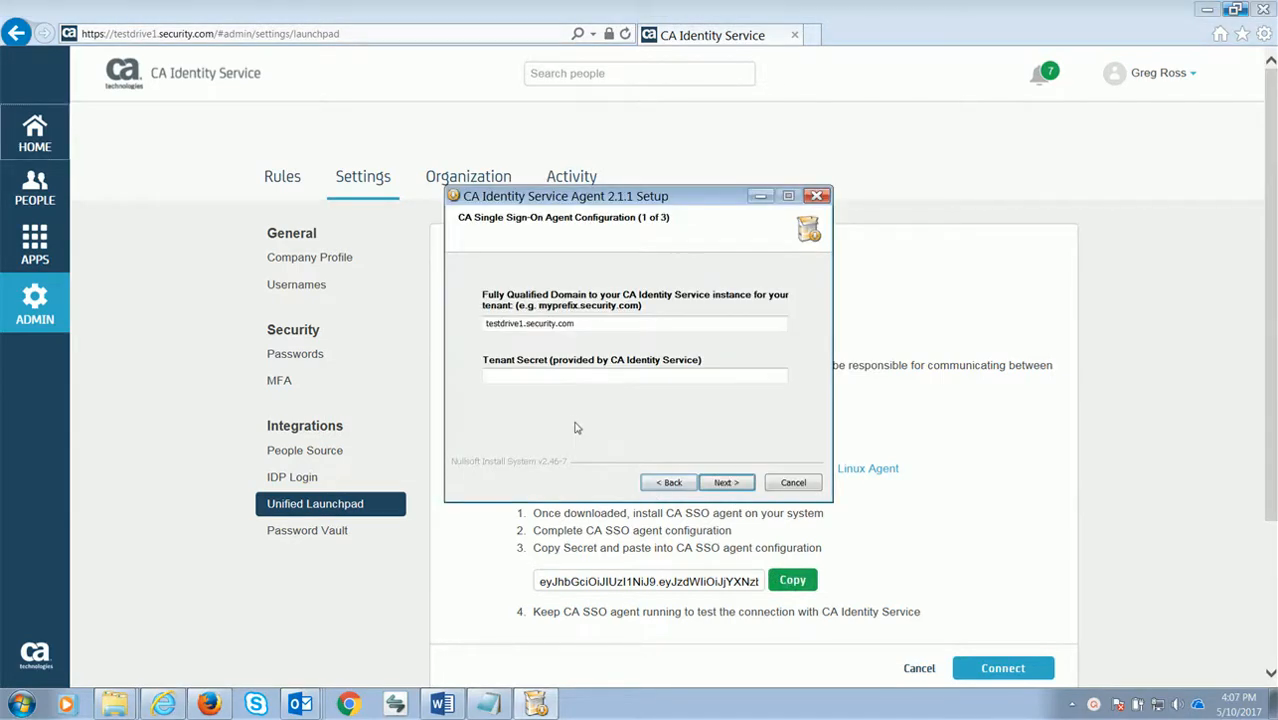
click(498, 374)
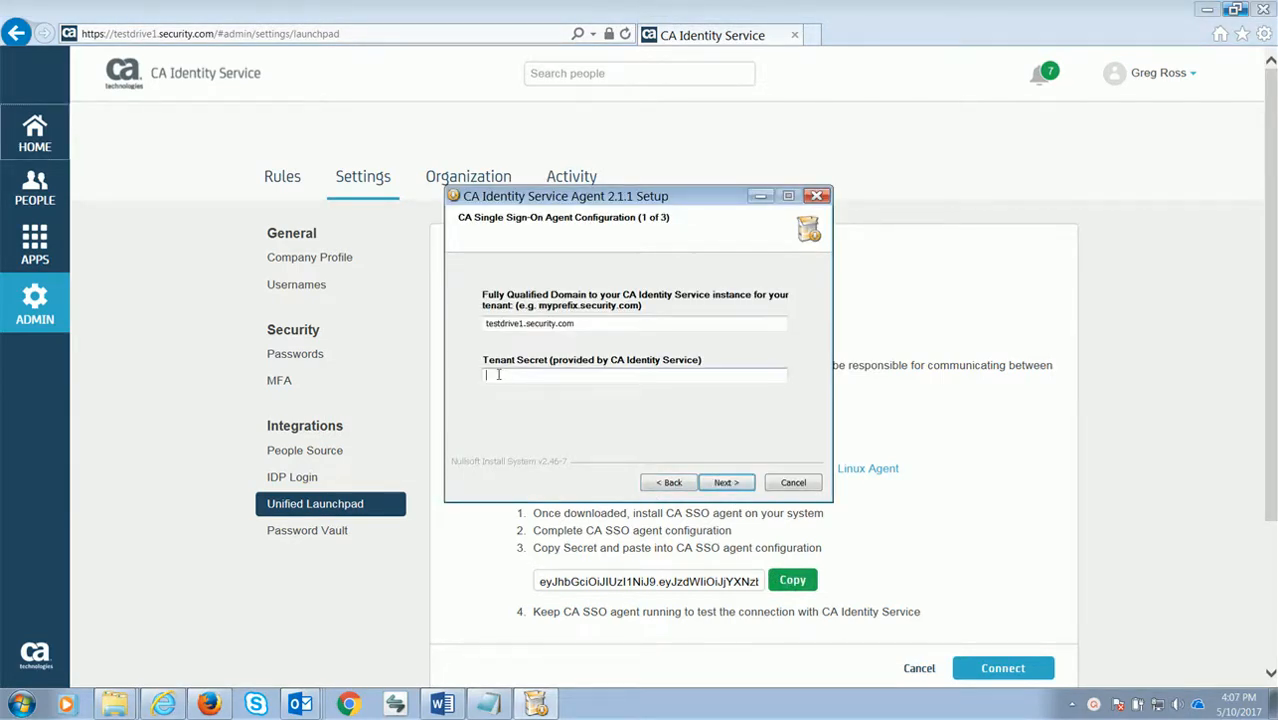
right_click(498, 374)
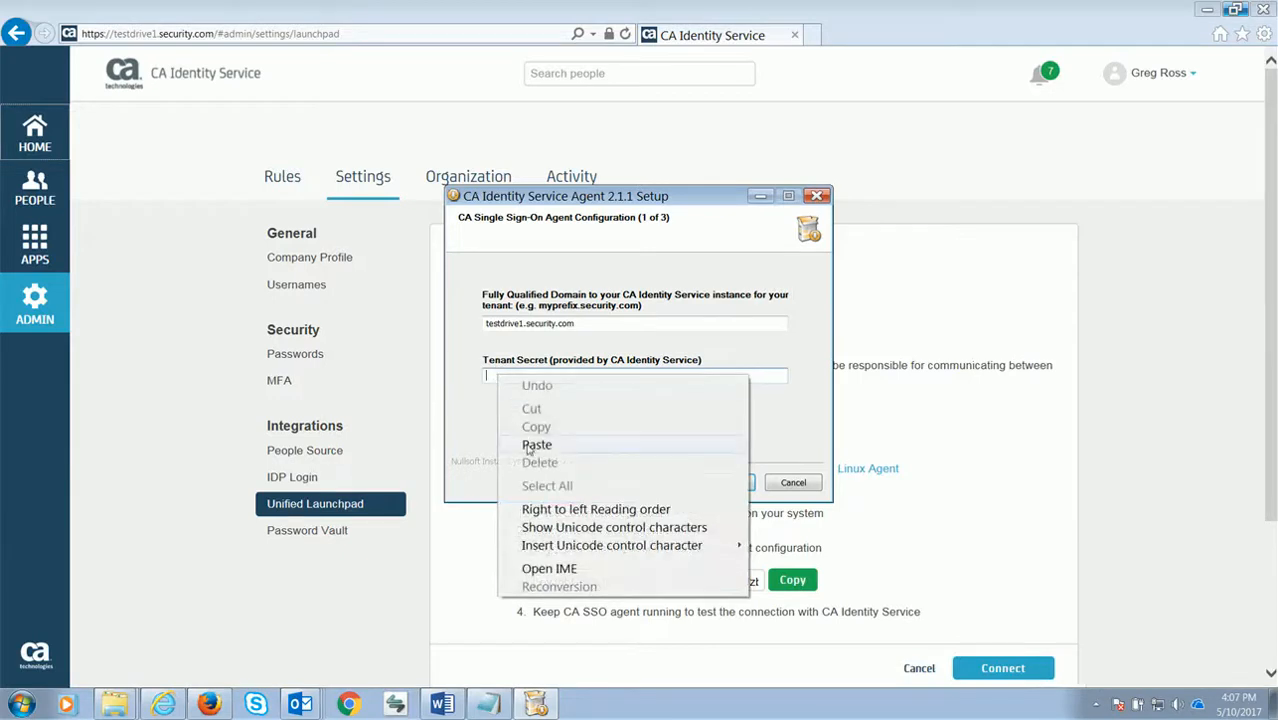
click(536, 445)
click(722, 484)
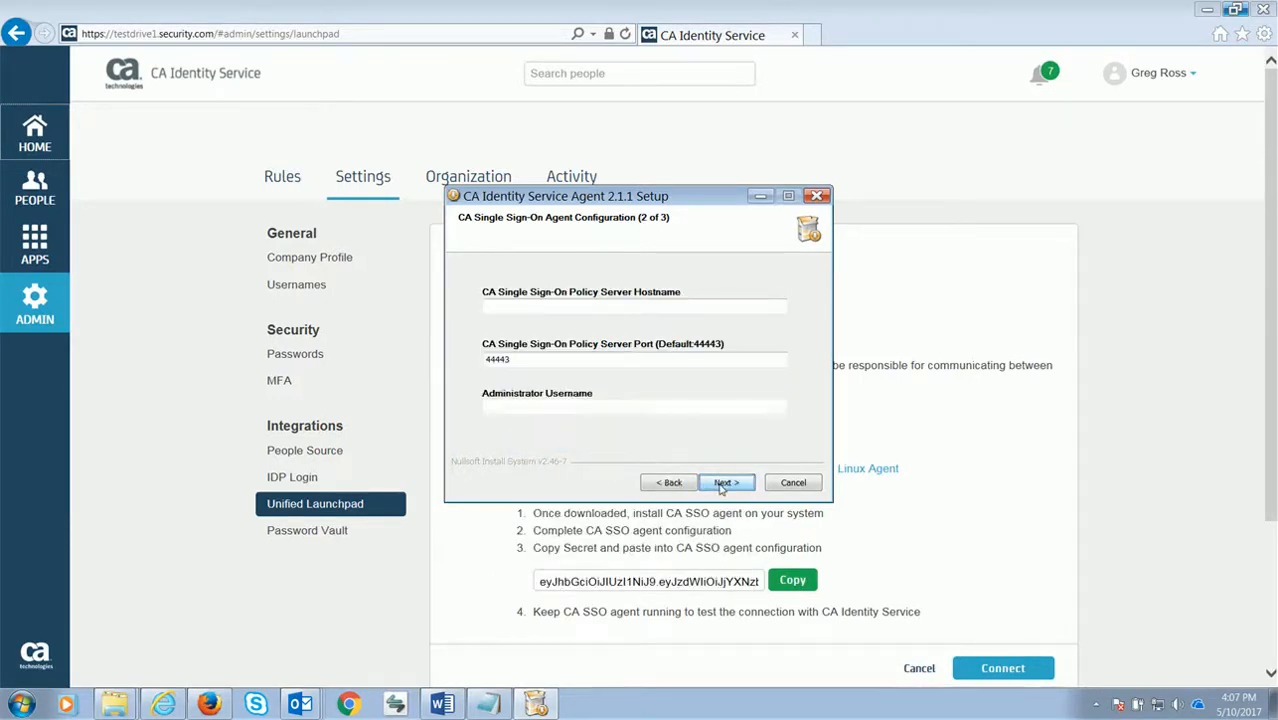
Set policy server hostname ssoserver, port 44443, and administrator username siteminder, then continue
click(496, 310)
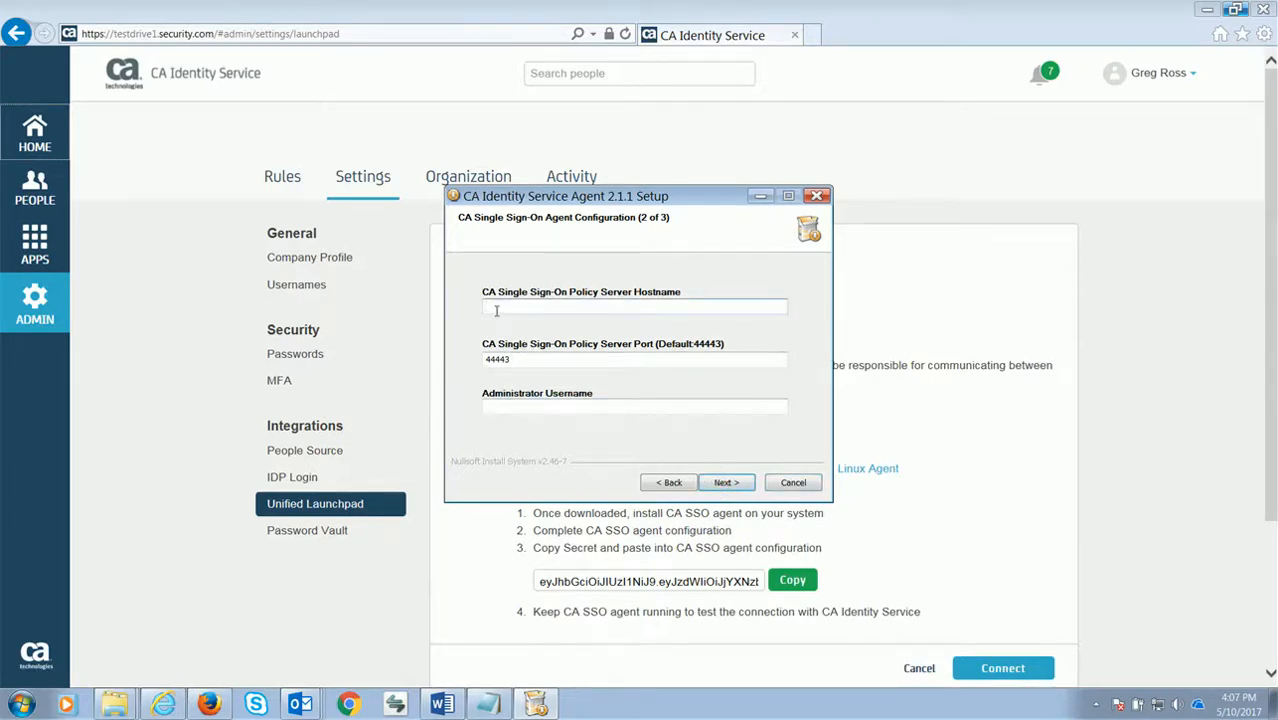
text(ssoserver)
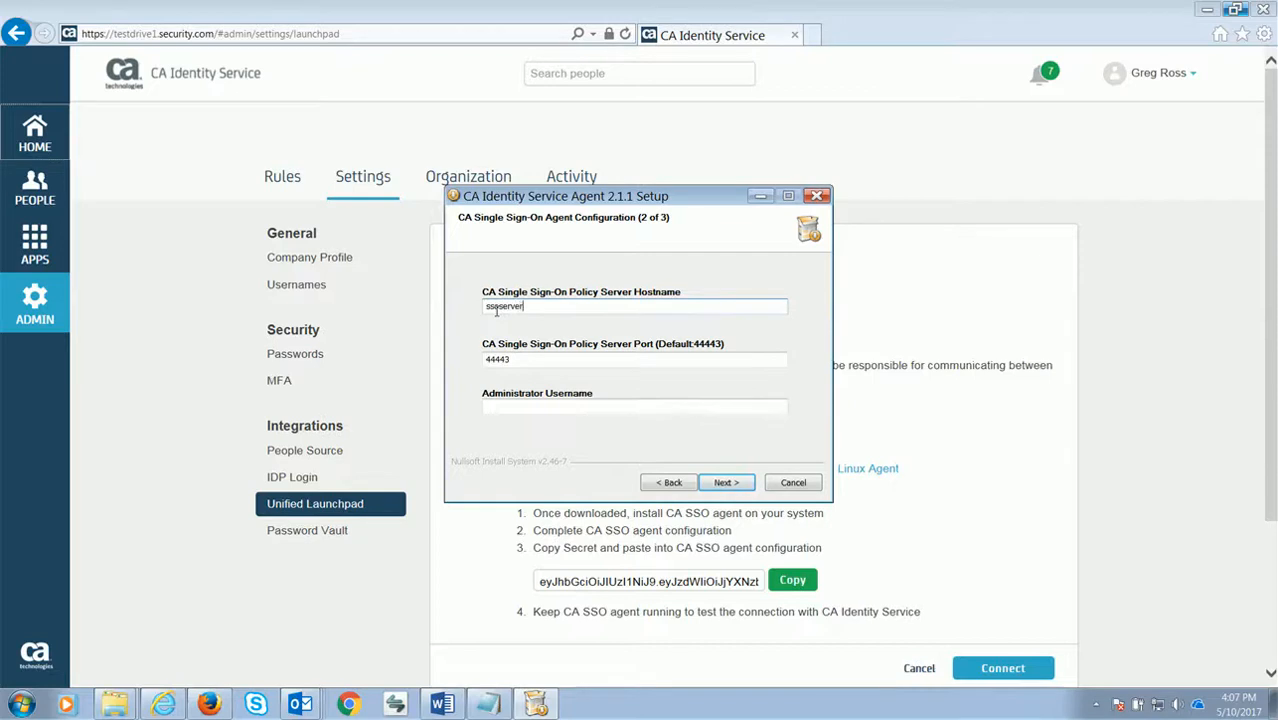
key(Tab)
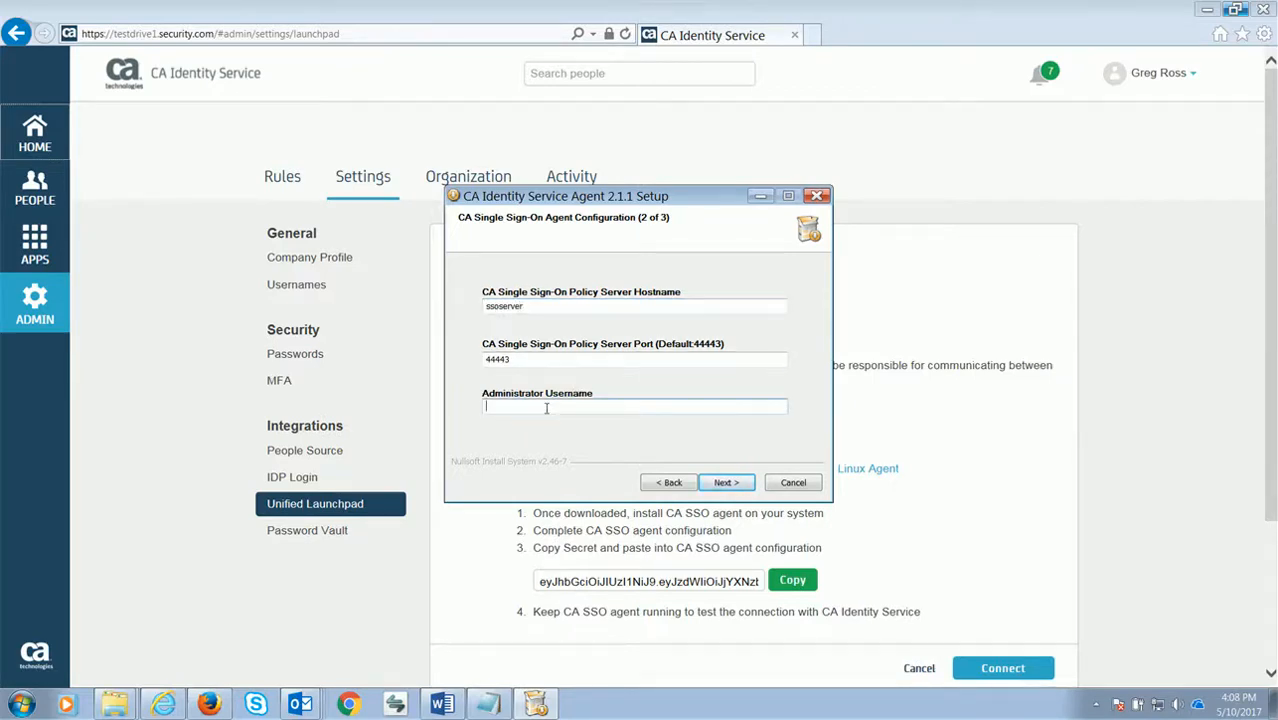
text(siteminder)
click(725, 483)
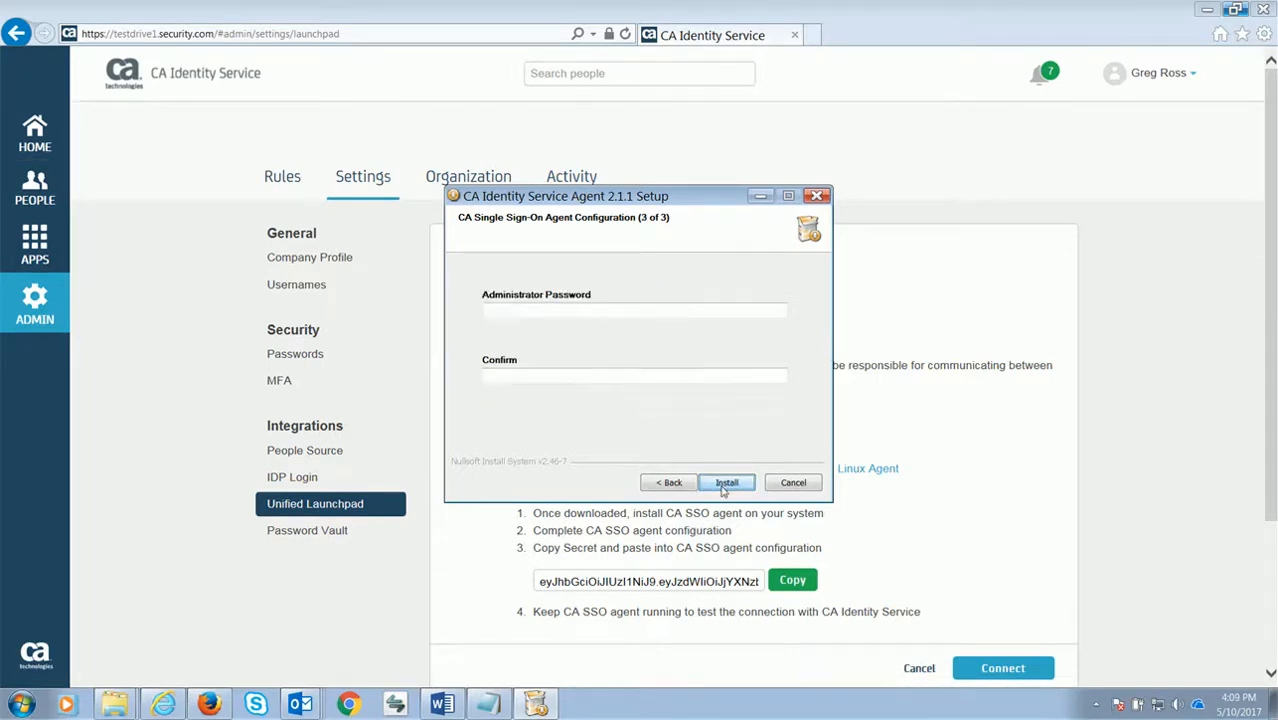
Enter and confirm the administrator password
click(517, 313)
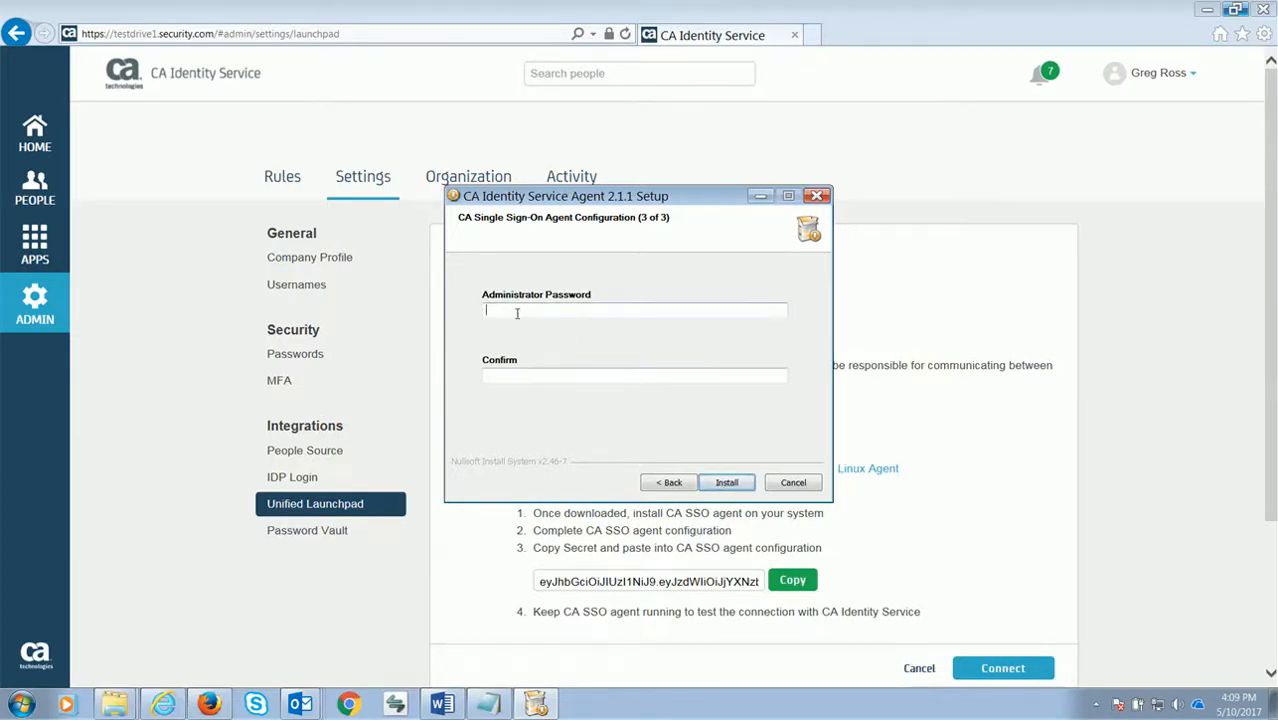
text(••••••••••)
click(513, 376)
key(ctrl+v)
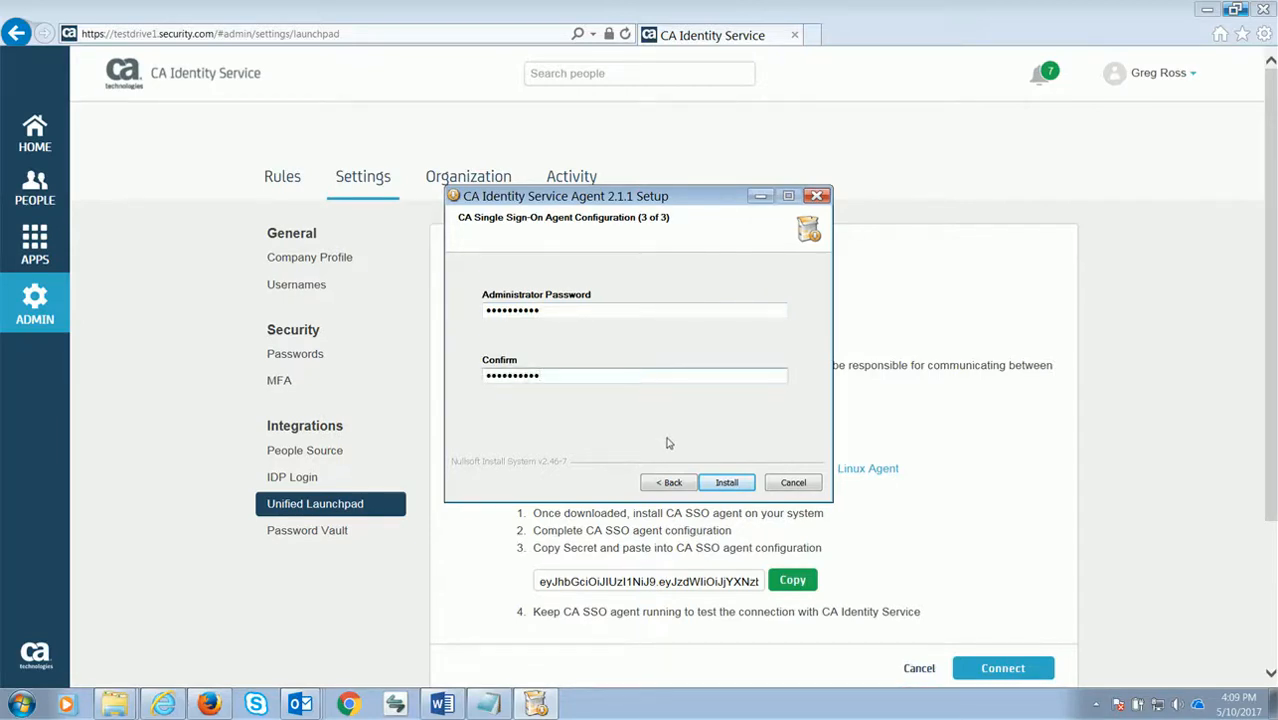
Install the CA Identity Service Agent 2.1.1 and close the finished wizard
click(726, 486)
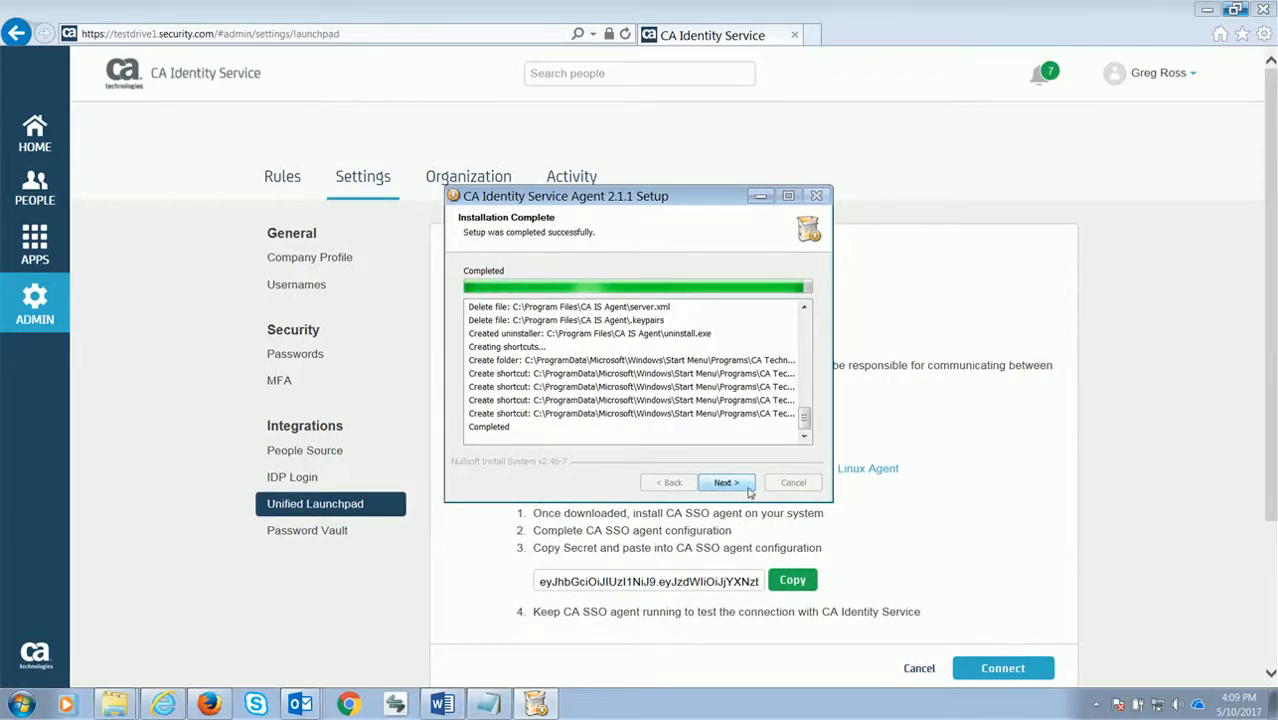
click(724, 483)
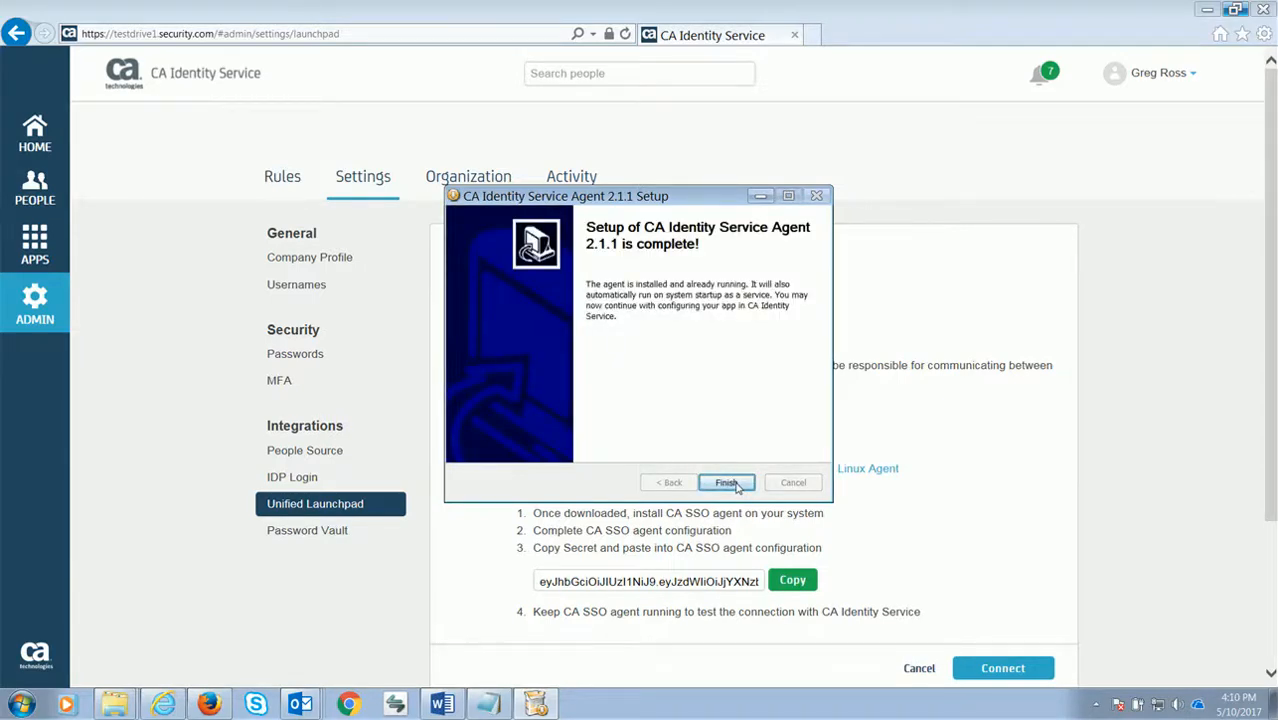
click(727, 483)
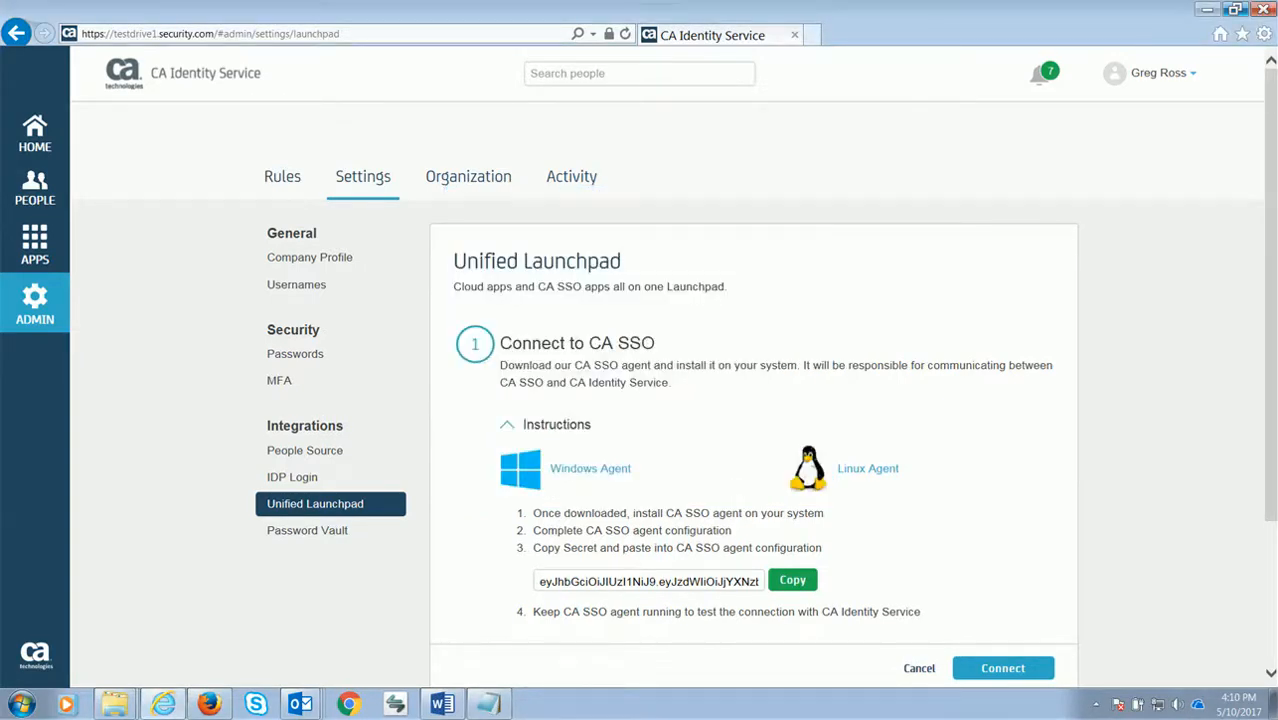
Connect to CA SSO through the agent and select the ForwardInc user directory
click(986, 669)
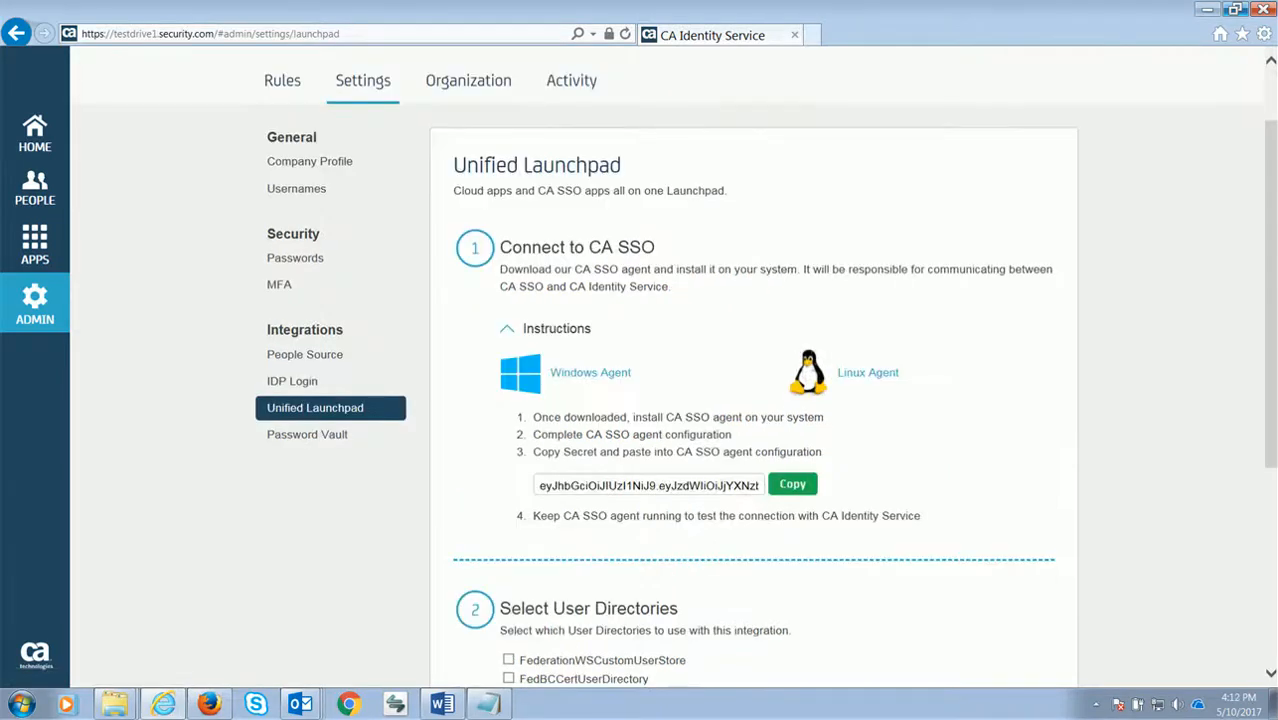
scroll(494, 491, down, 2)
click(509, 524)
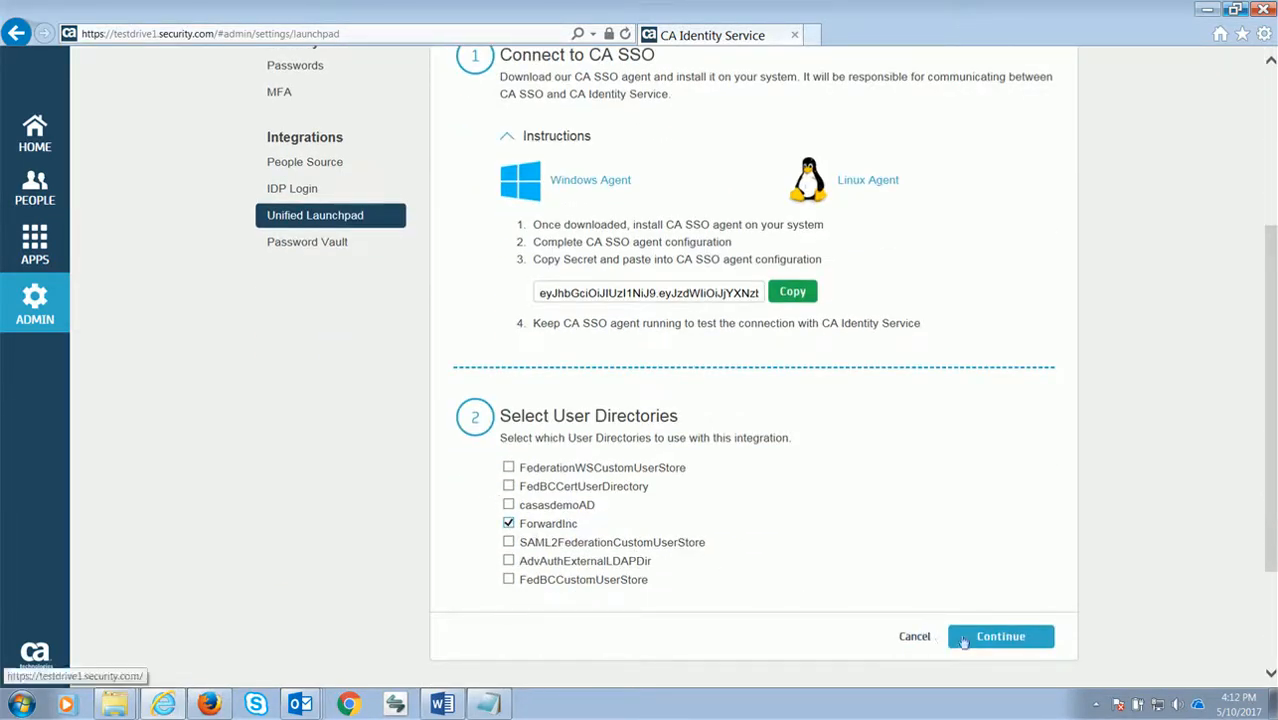
click(985, 640)
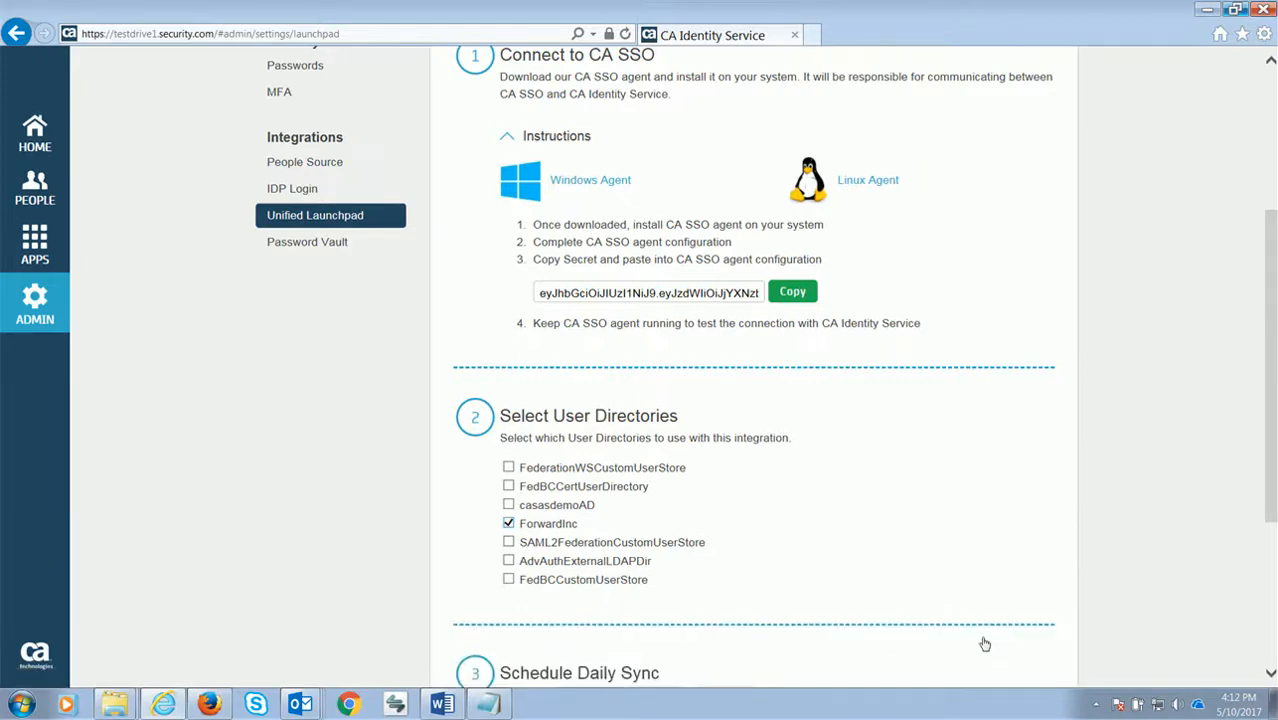
Finish with the daily 8:00 PM sync and start a directory sync immediately
scroll(832, 605, down, 3)
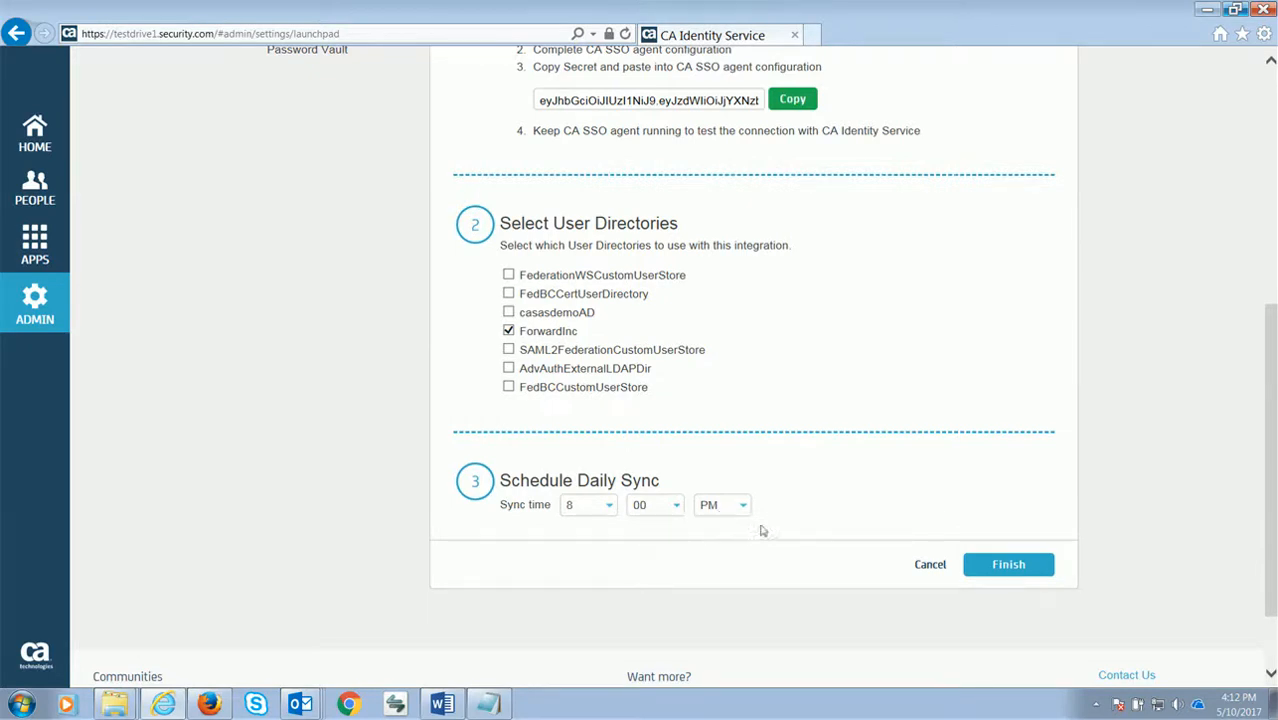
click(1001, 566)
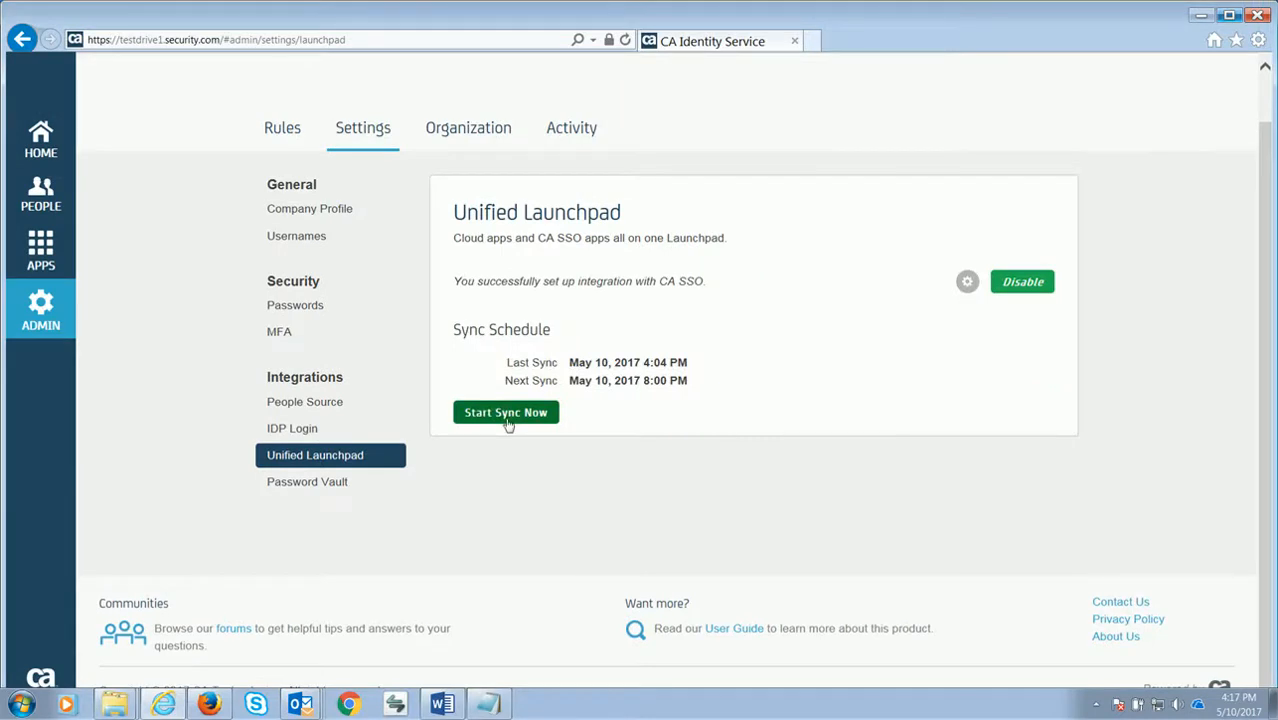
click(508, 418)
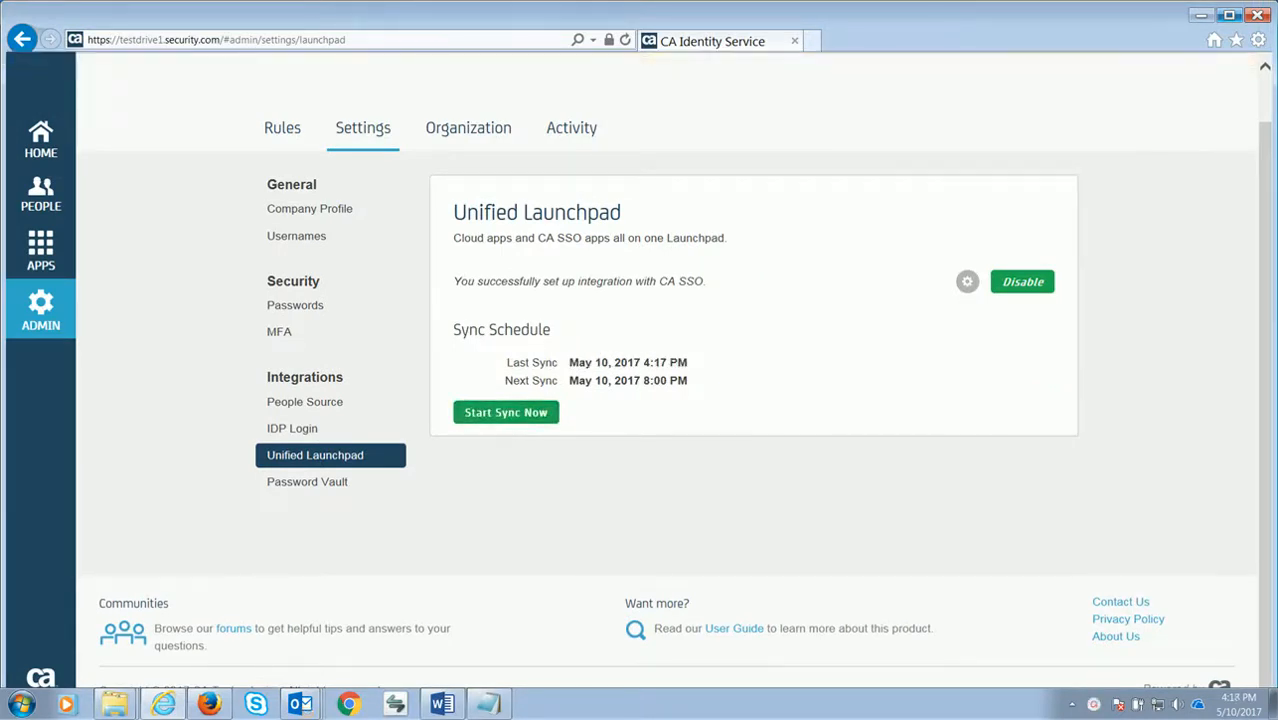
Go to Apps, add a new app, and choose an app imported from CA SSO
click(55, 262)
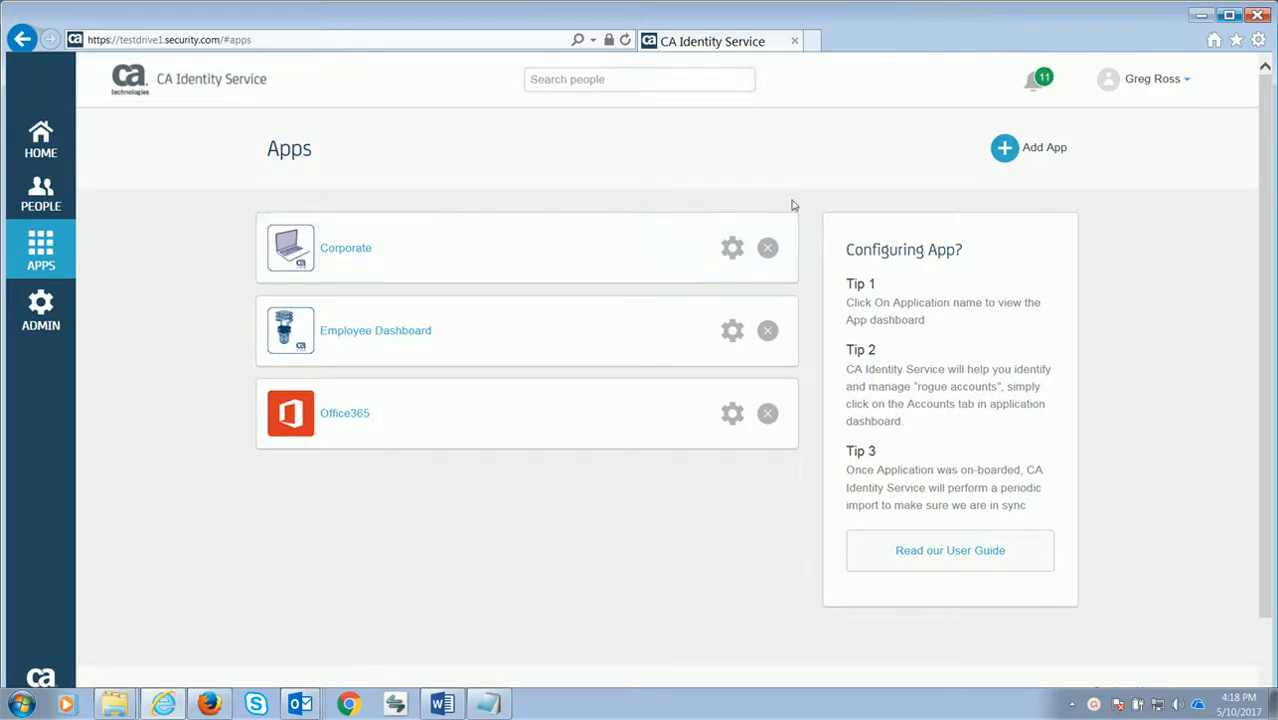
click(1005, 150)
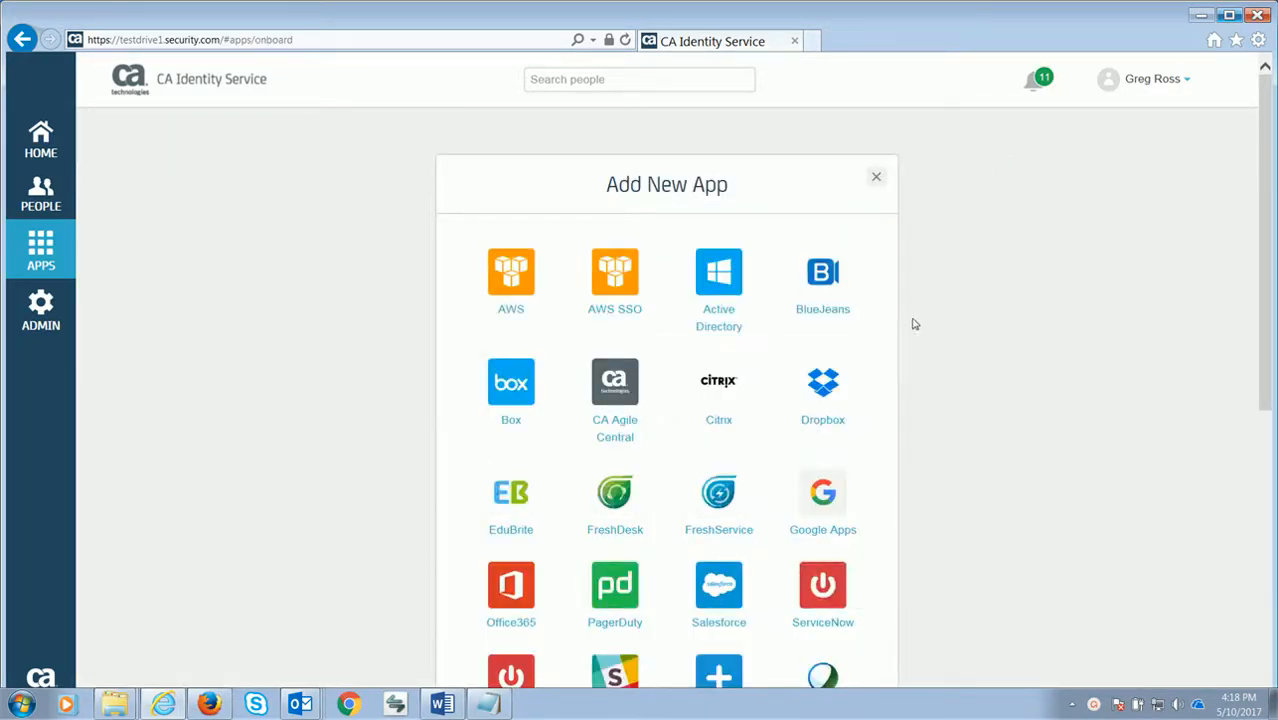
scroll(918, 340, down, 5)
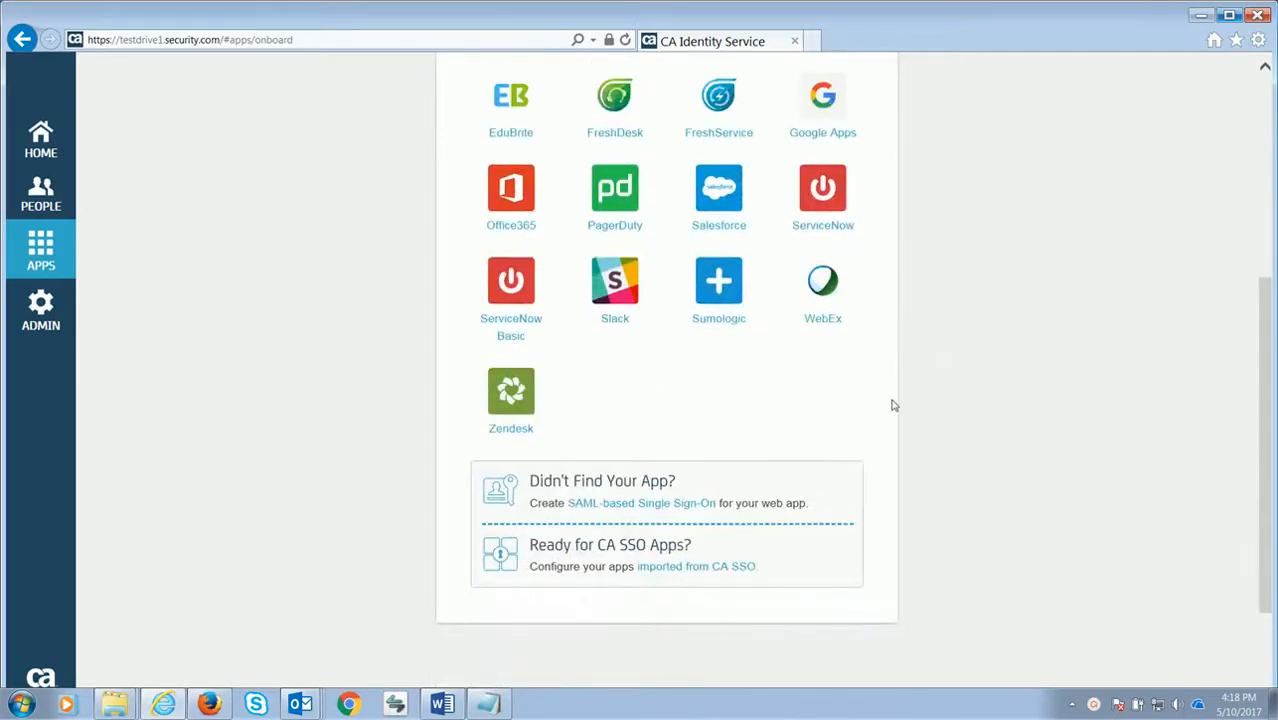
click(705, 567)
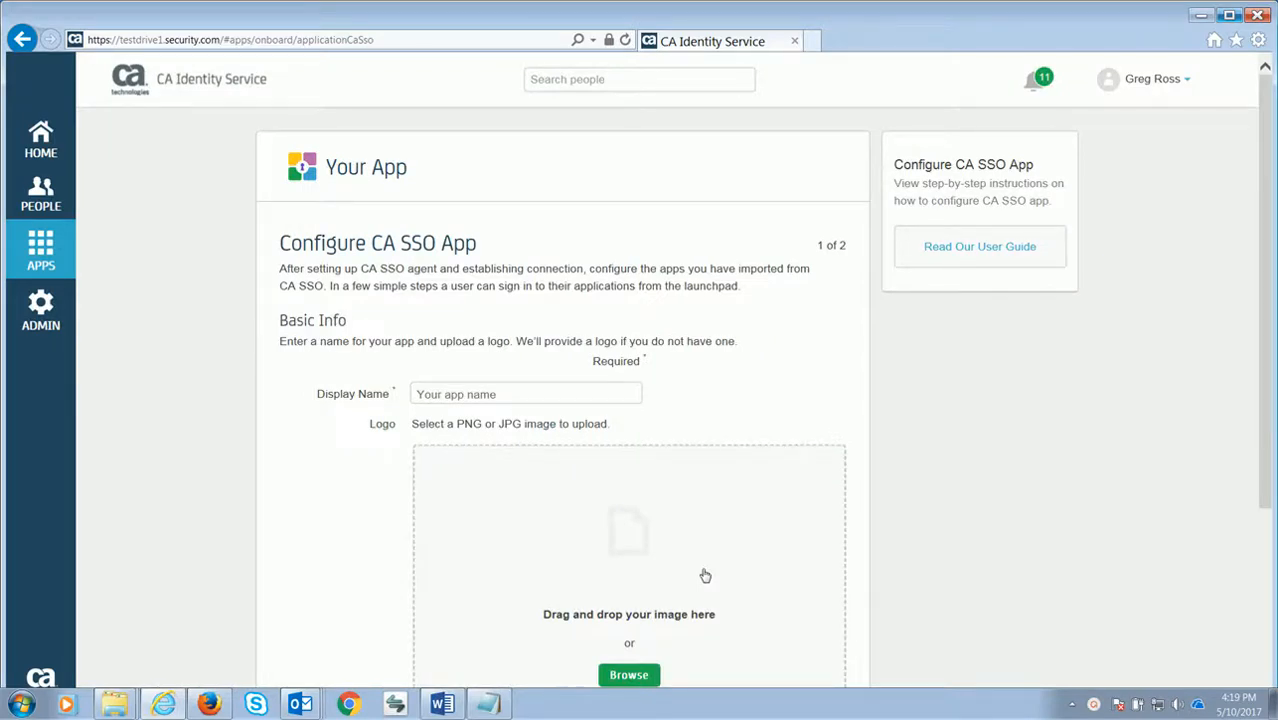
Name the imported CA SSO app 'test app' and continue to Integration Settings
click(439, 396)
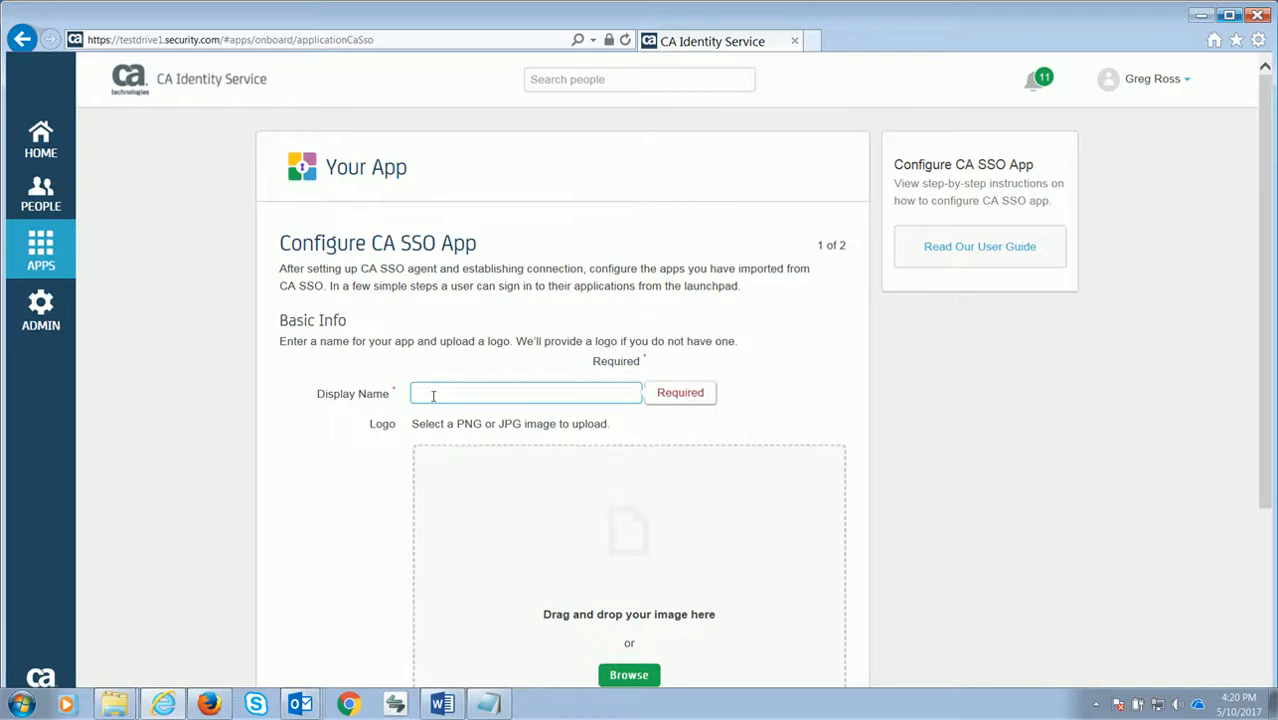
text(test)
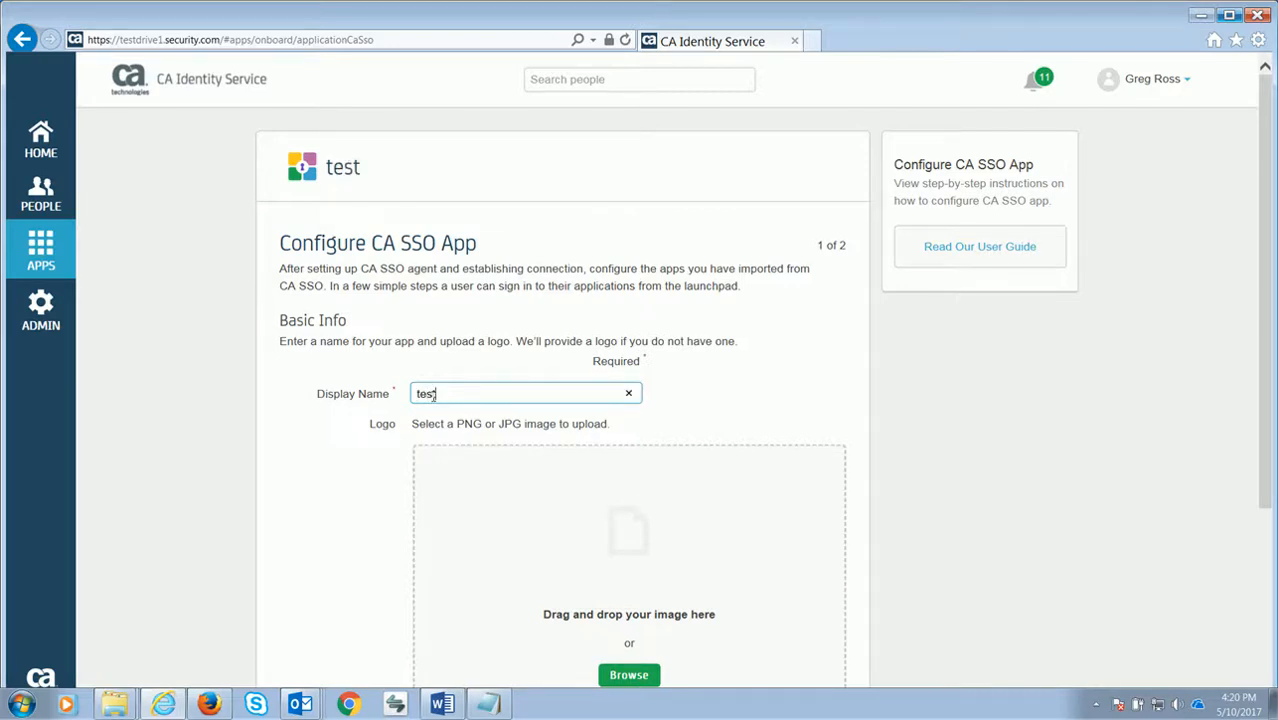
text( app)
scroll(524, 480, down, 3)
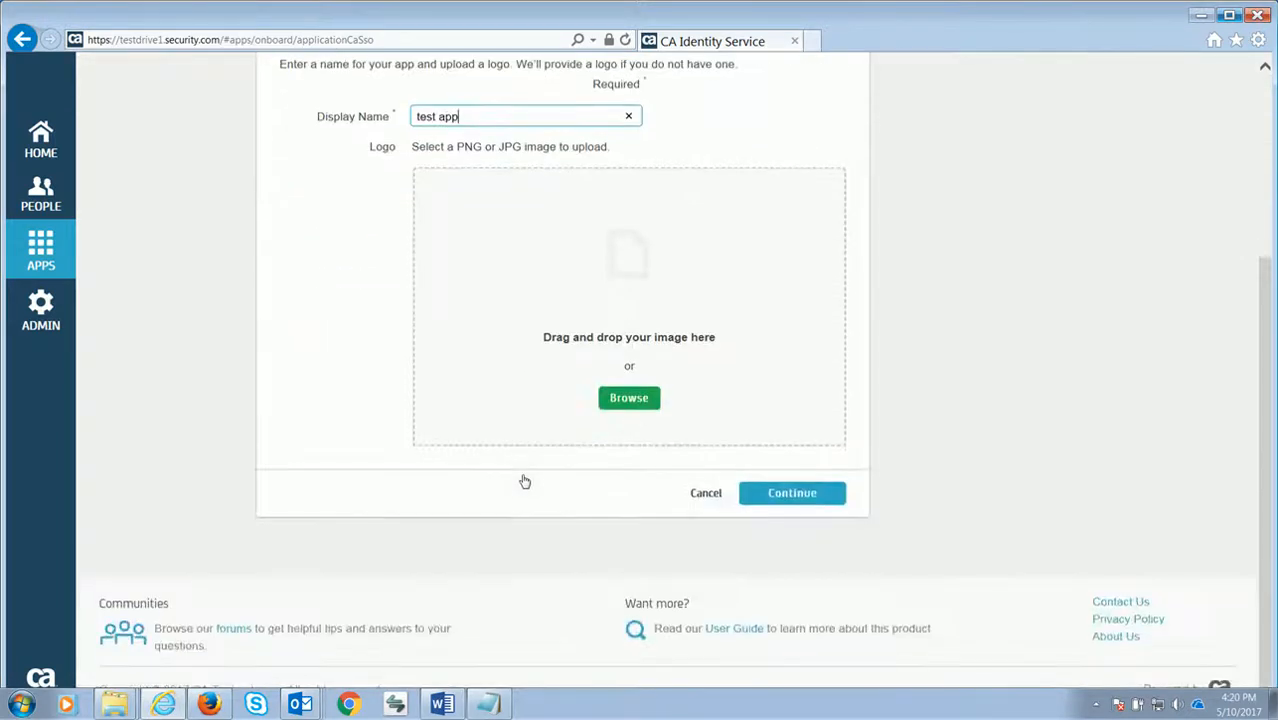
click(773, 494)
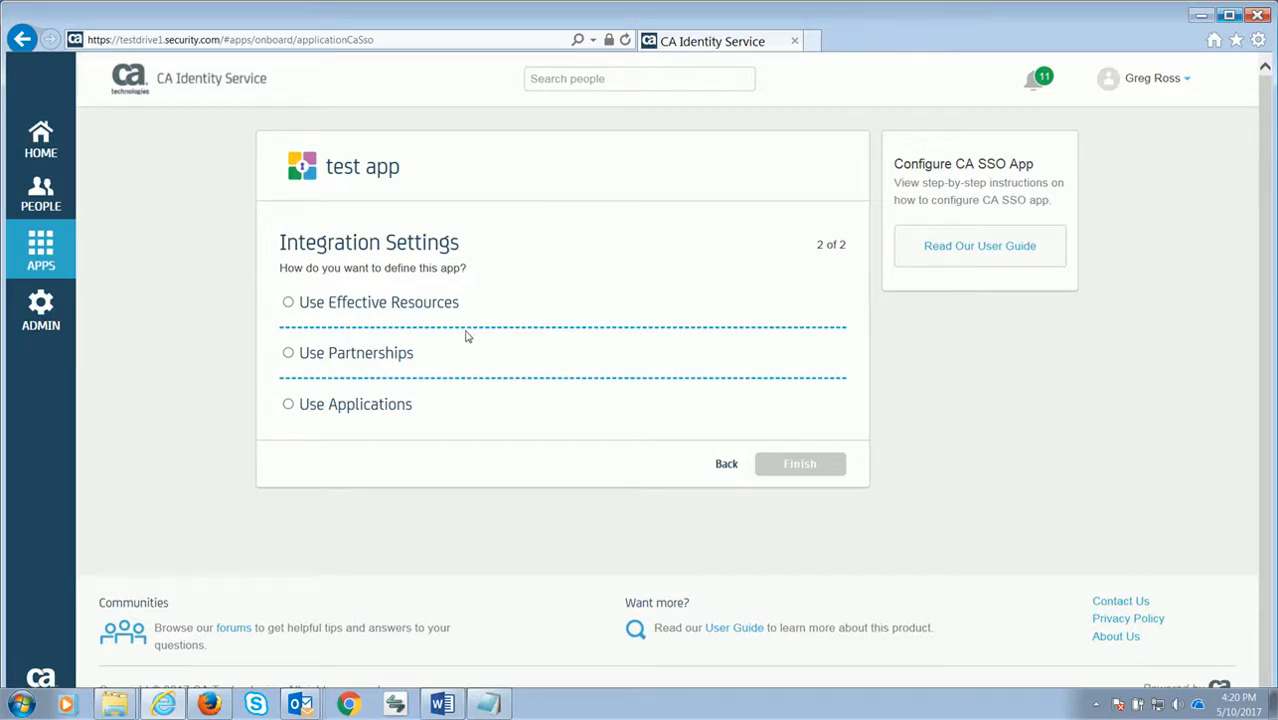
Define the app by effective resources using the sps agent
click(289, 304)
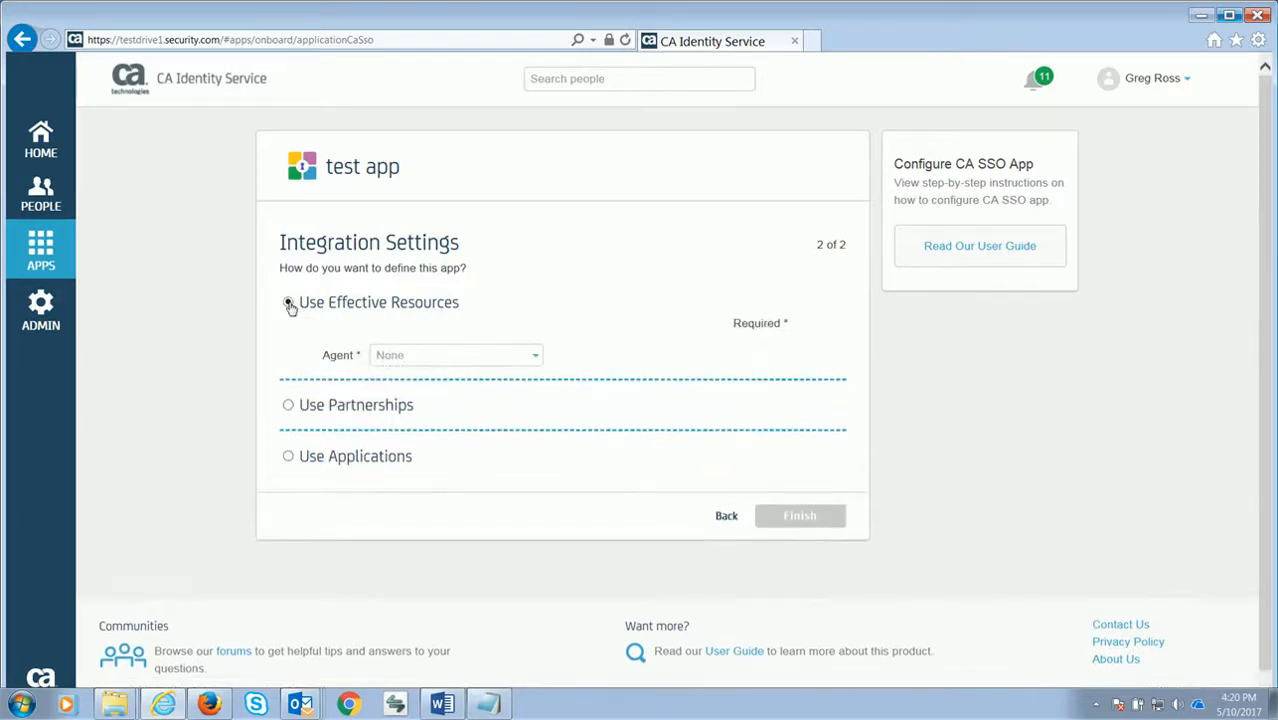
click(537, 357)
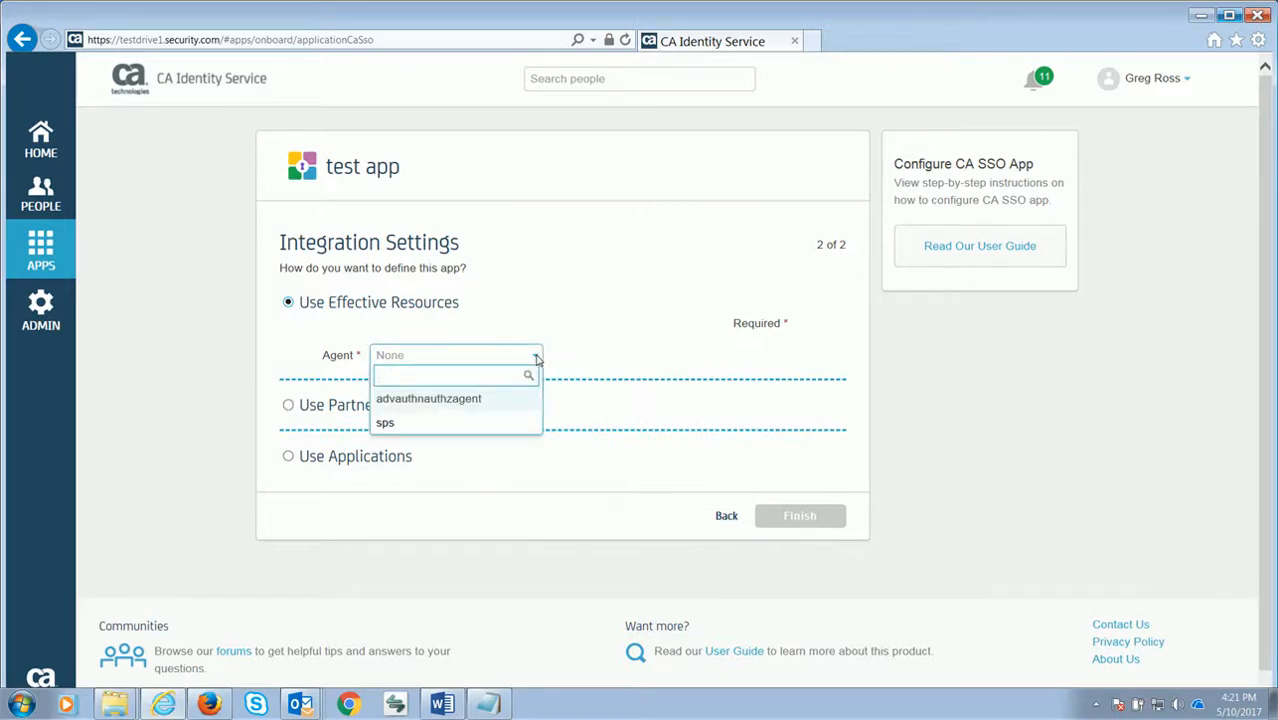
text(ag)
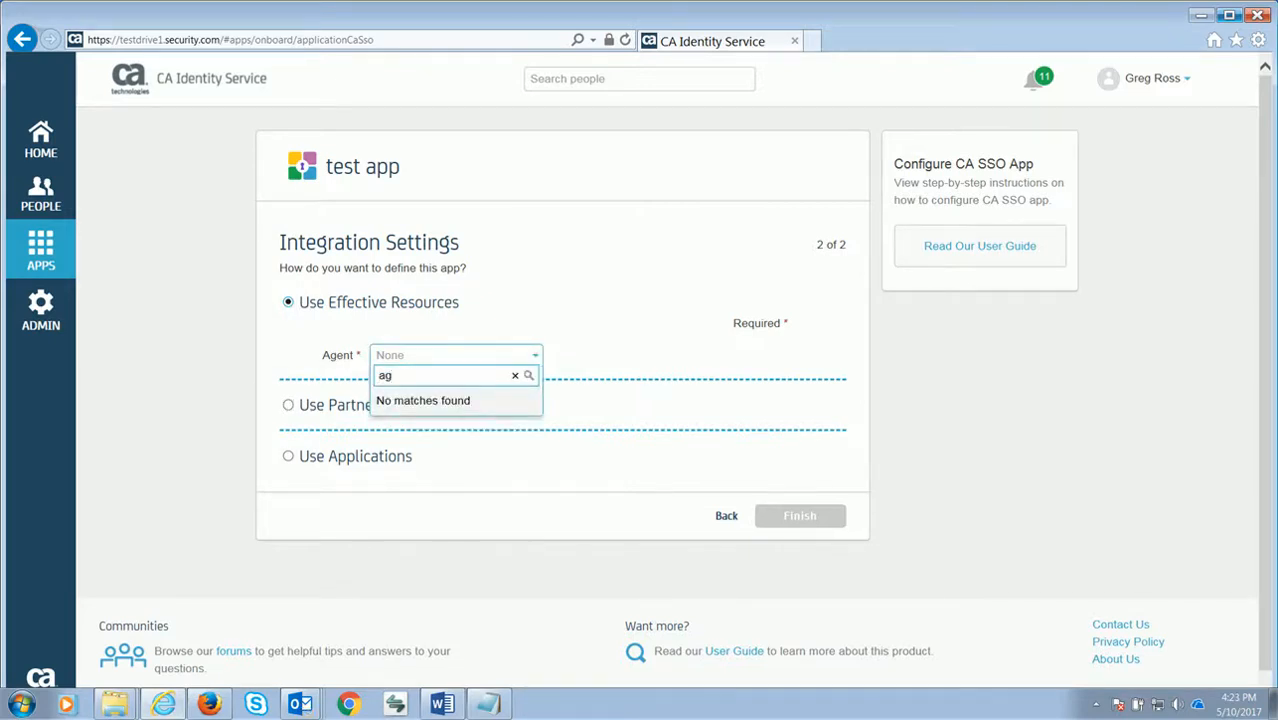
key(BackSpace)
key(BackSpace)
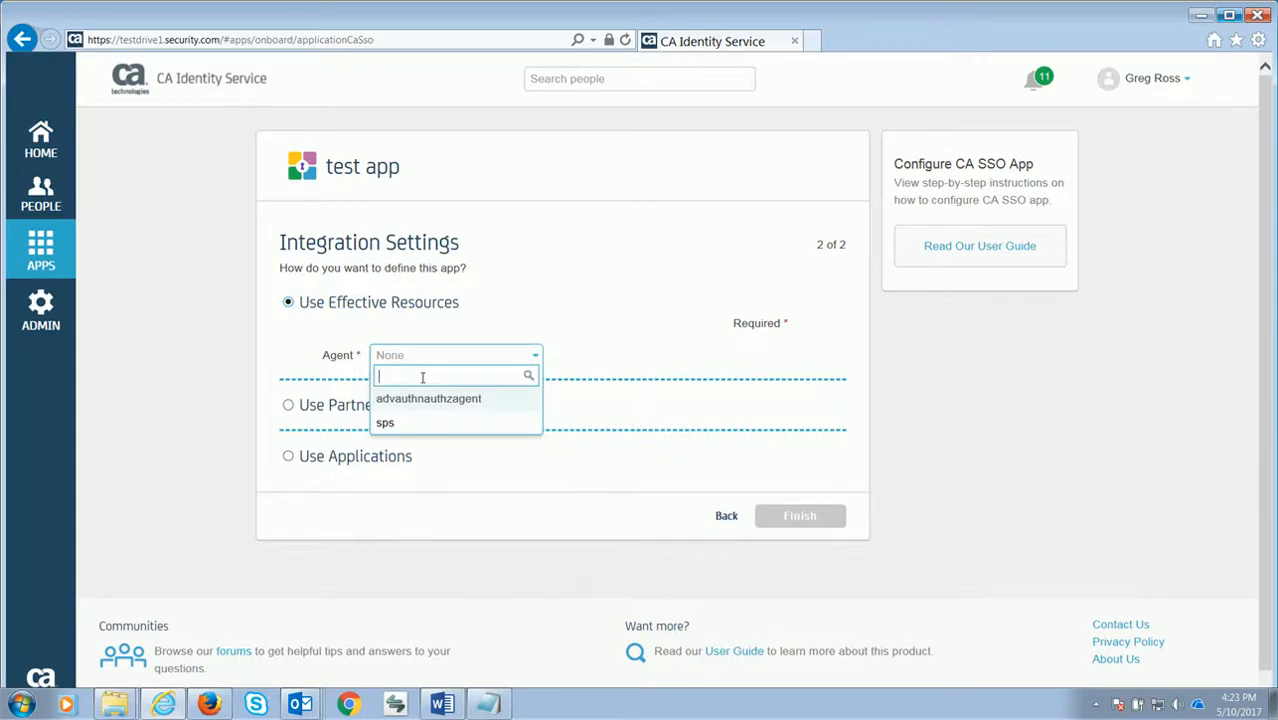
click(419, 422)
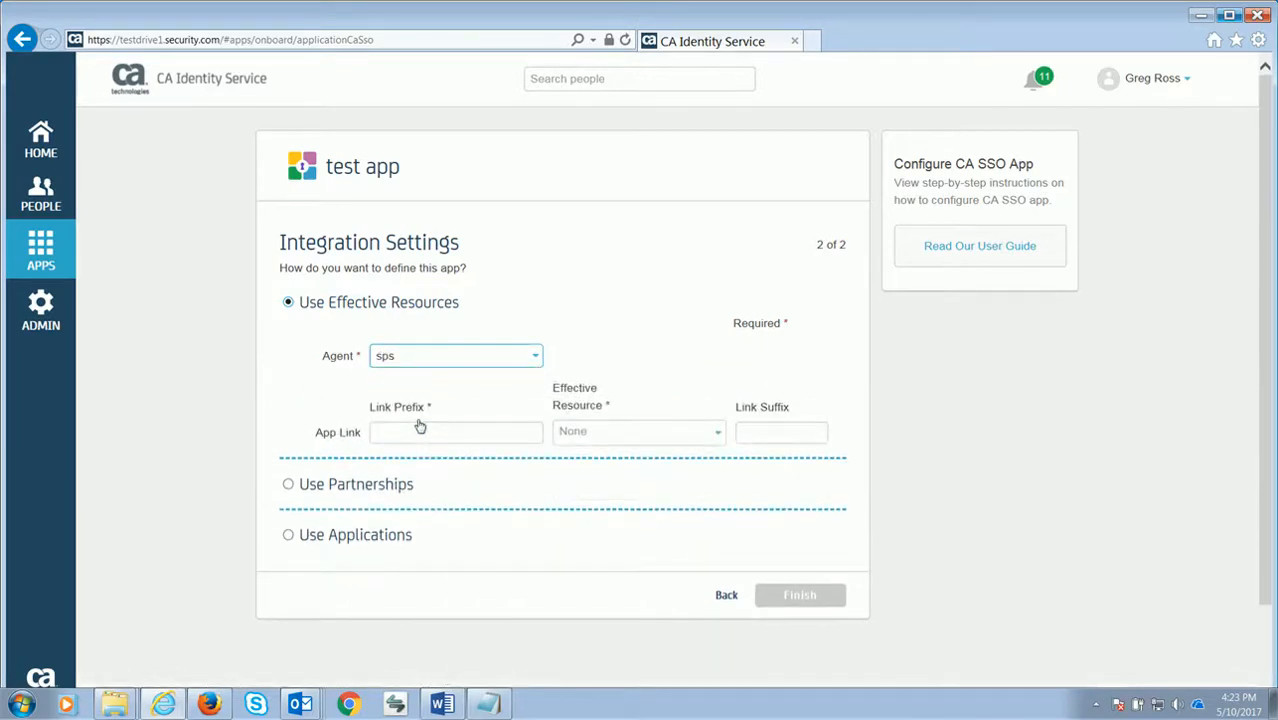
click(412, 430)
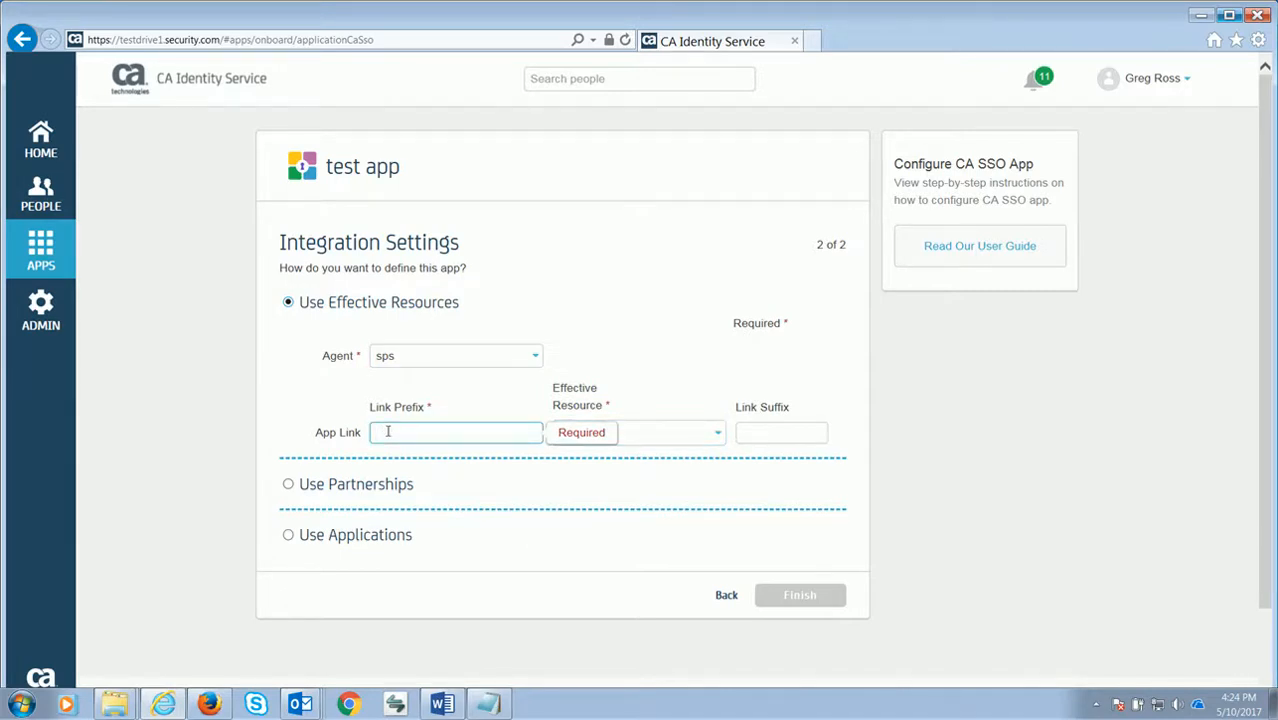
text(https://ssosas.demo.ca.com)
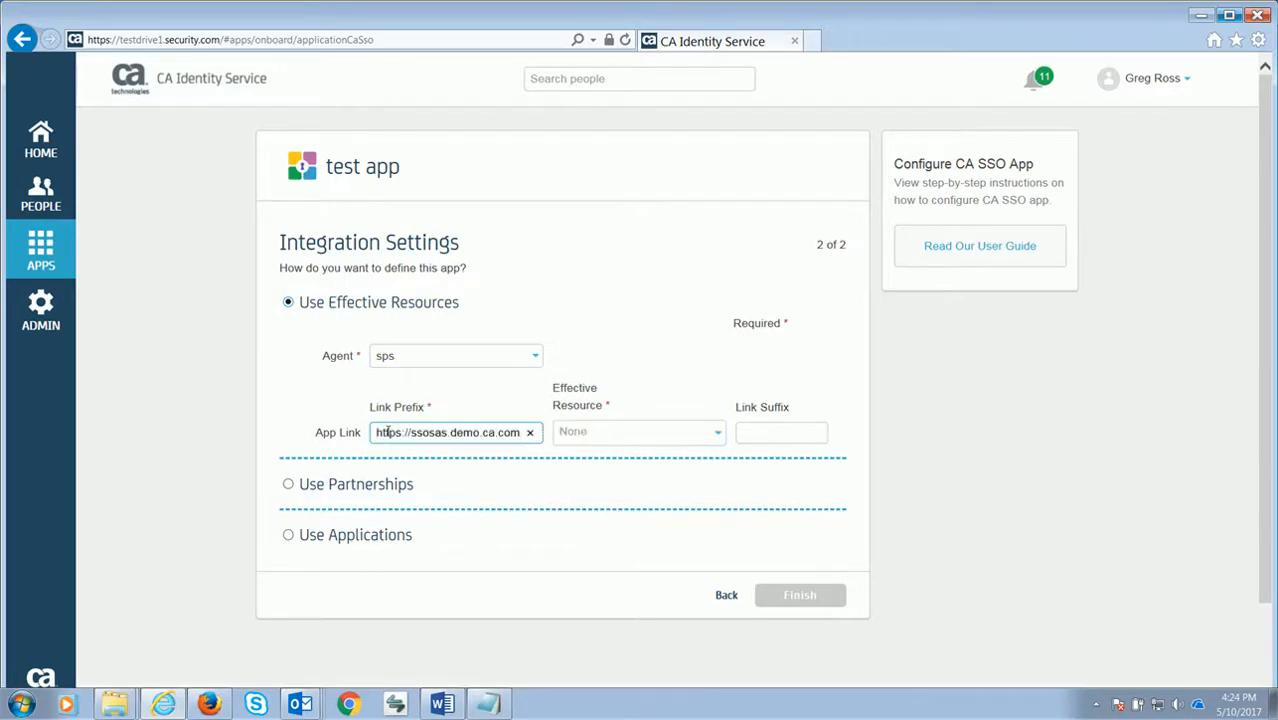
click(716, 433)
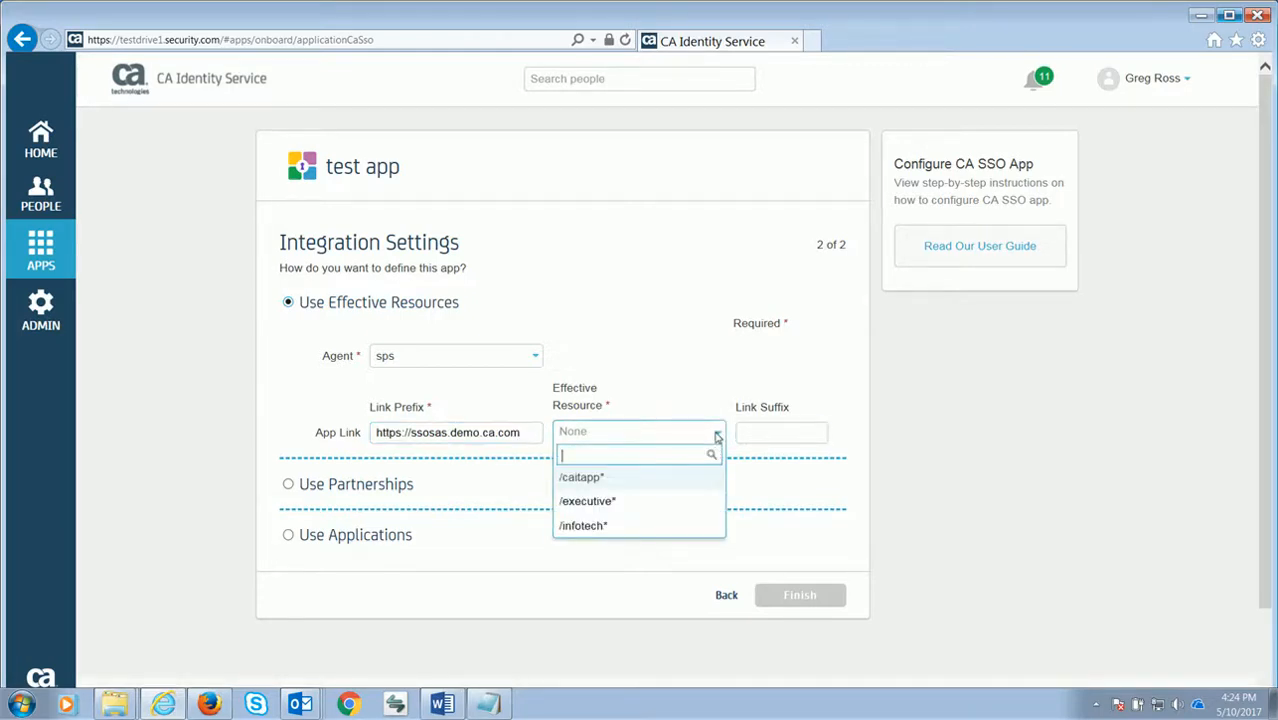
click(614, 526)
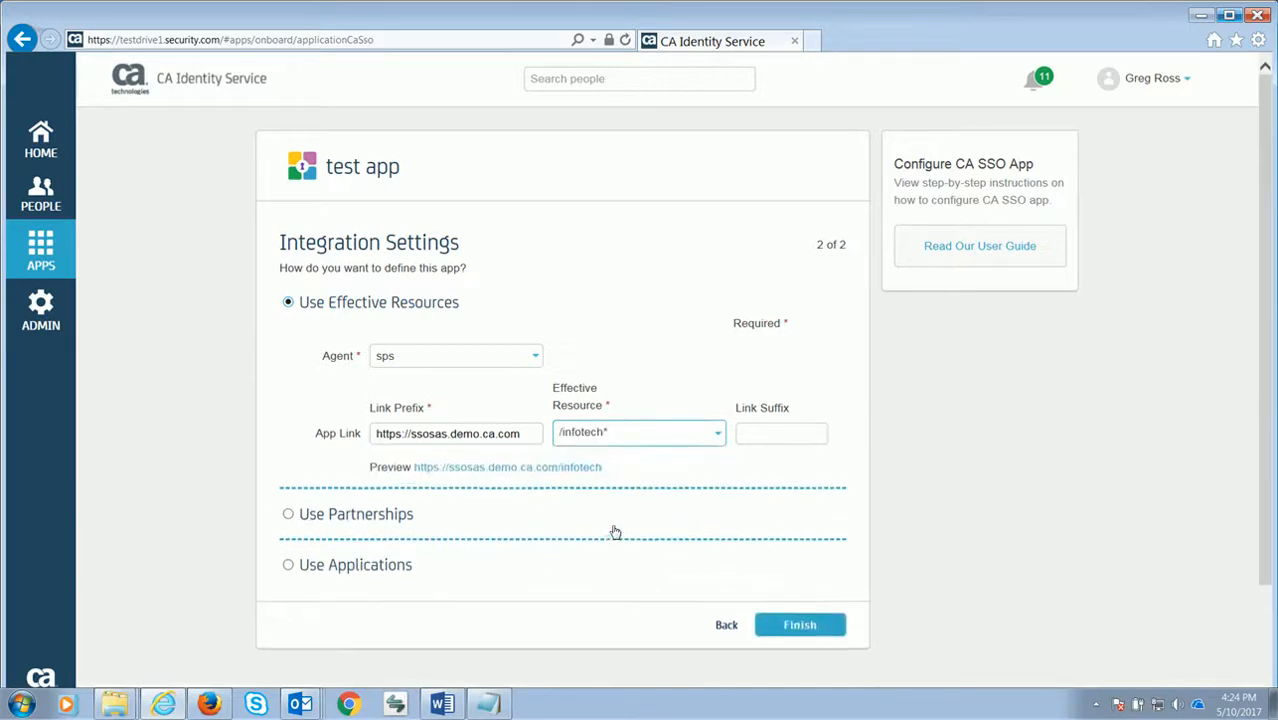
key(Tab)
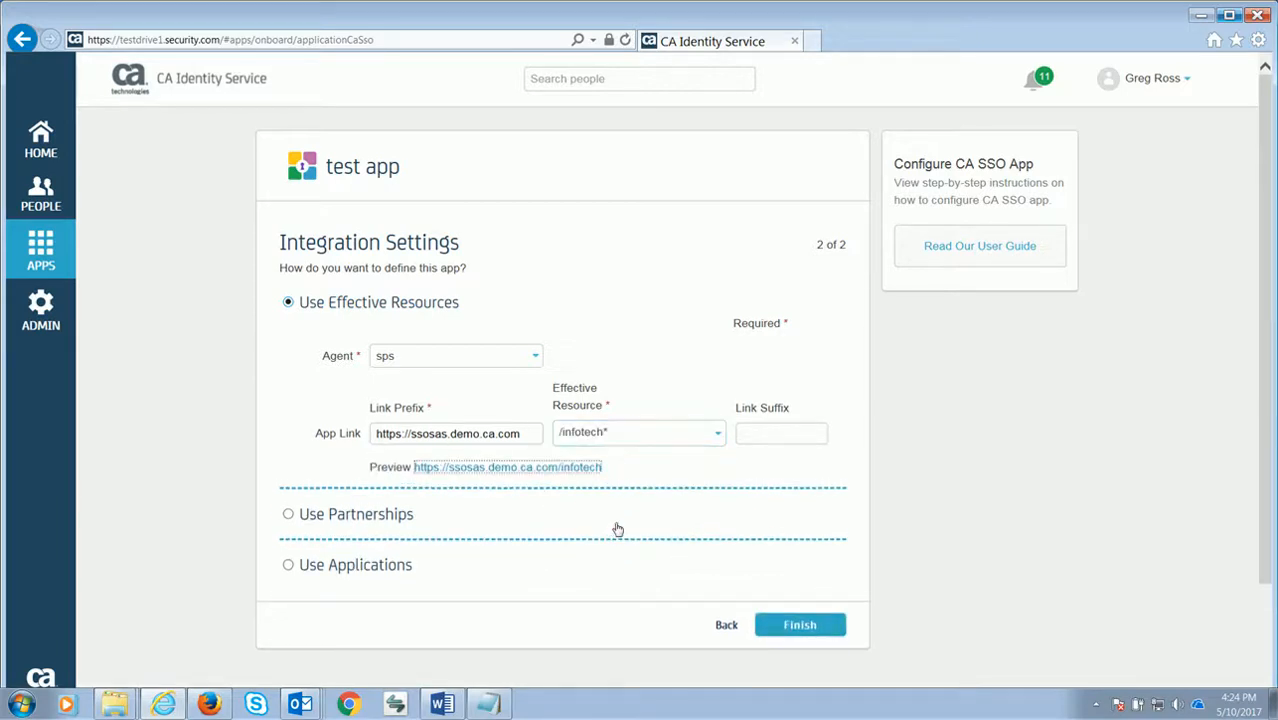
click(751, 413)
click(793, 631)
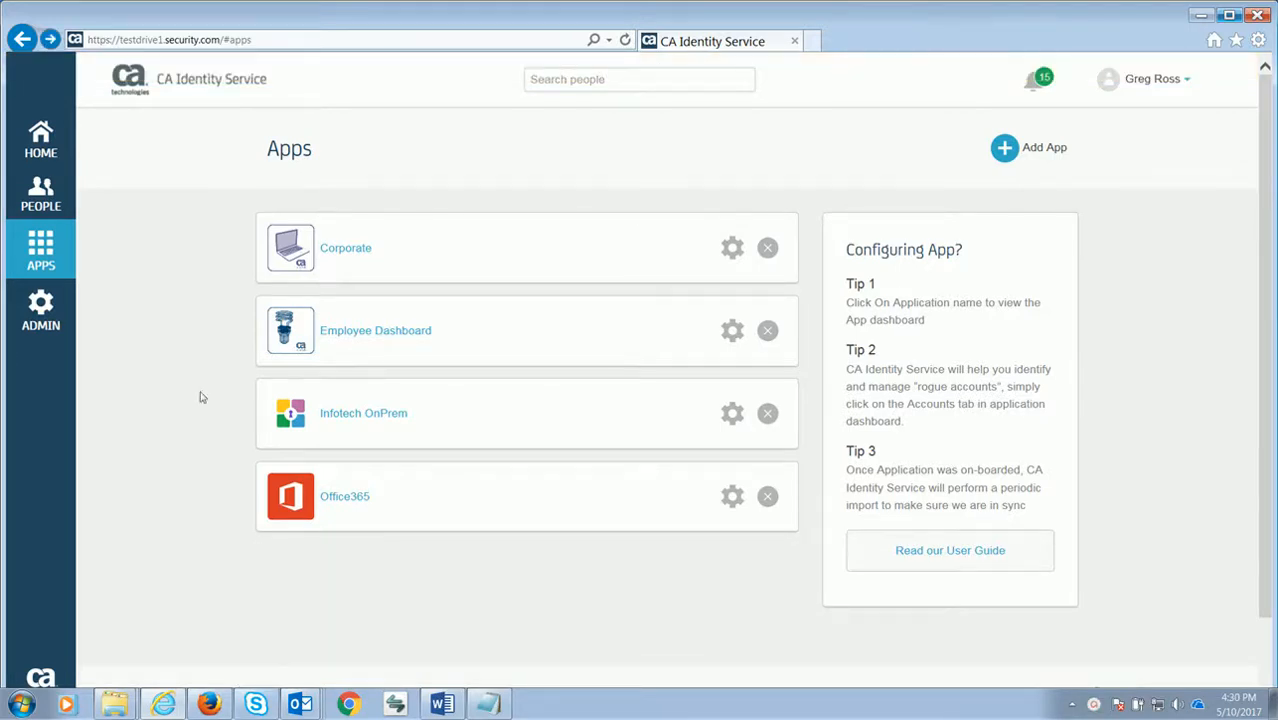
Filter Infotech OnPrem's Accounts list to Unmanaged Accounts, showing the two imported ForwardInc users
click(341, 423)
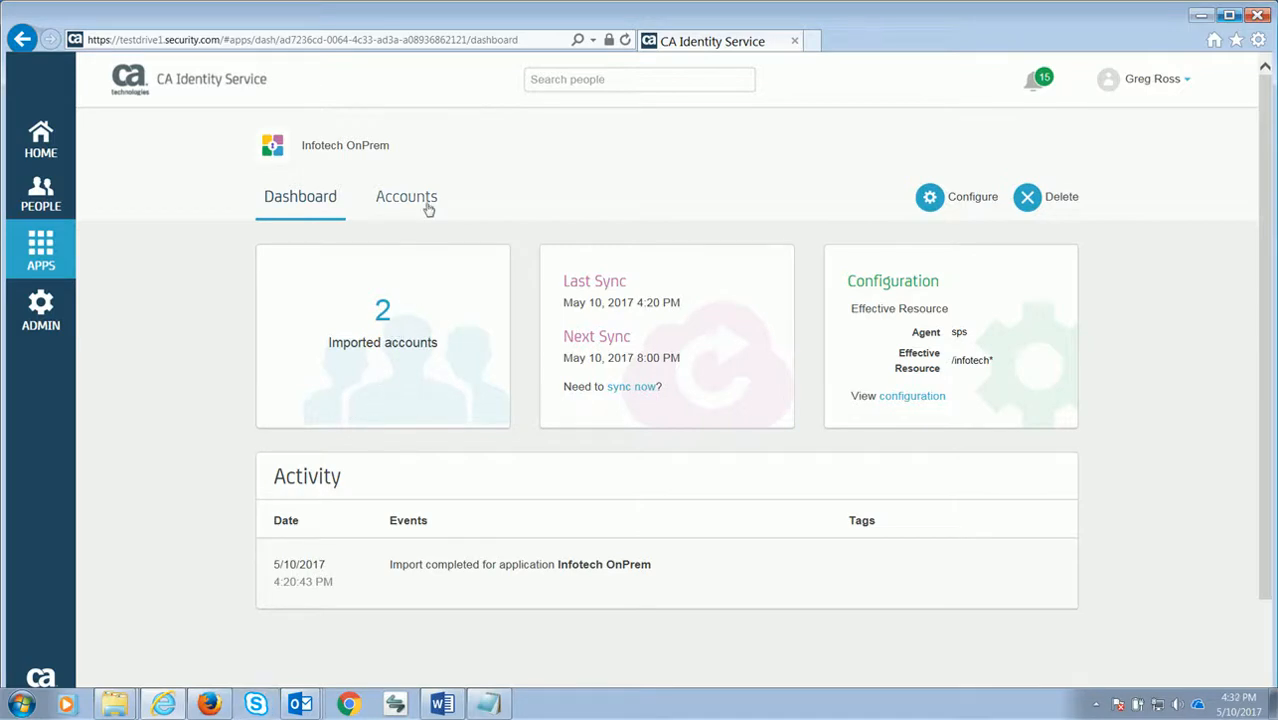
click(428, 207)
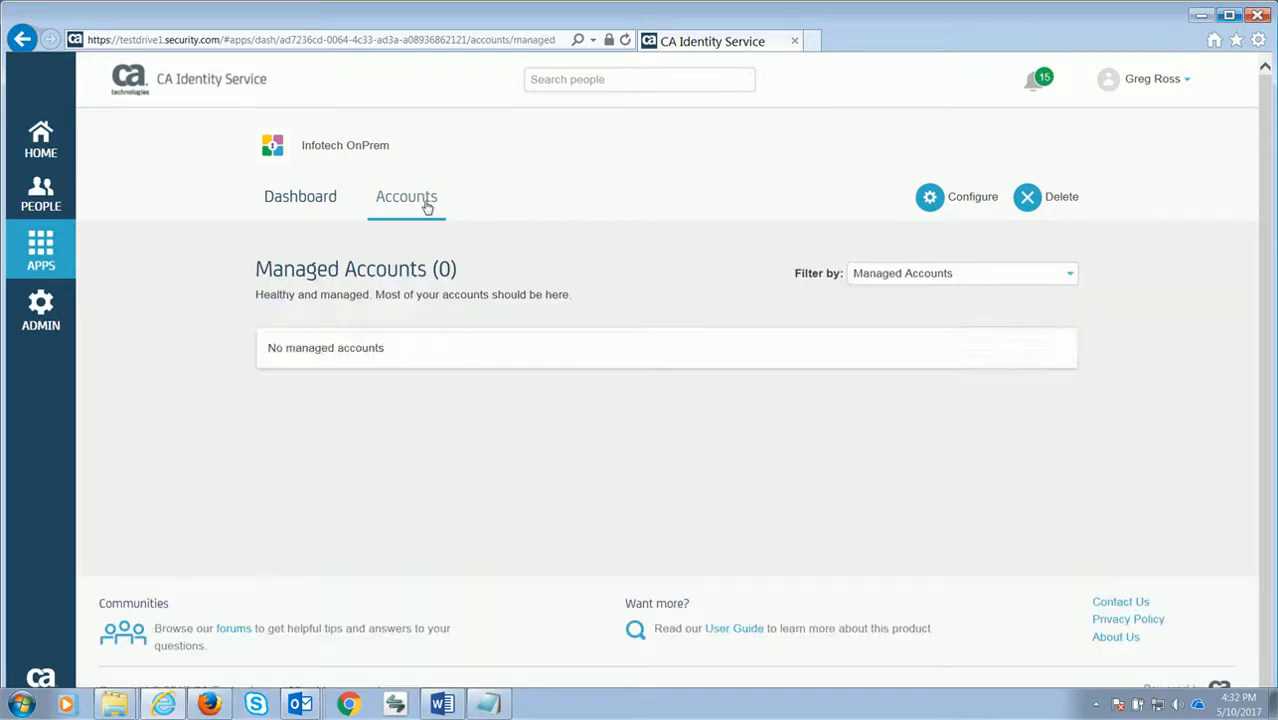
click(1061, 278)
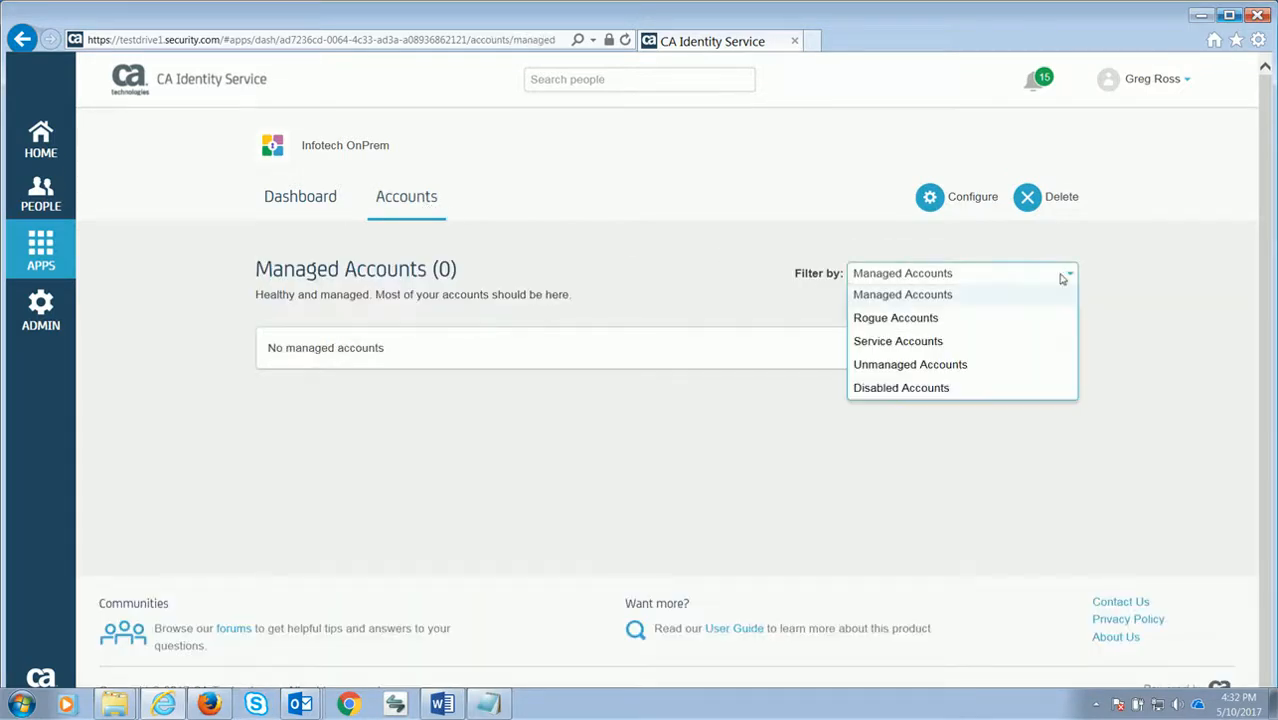
click(968, 365)
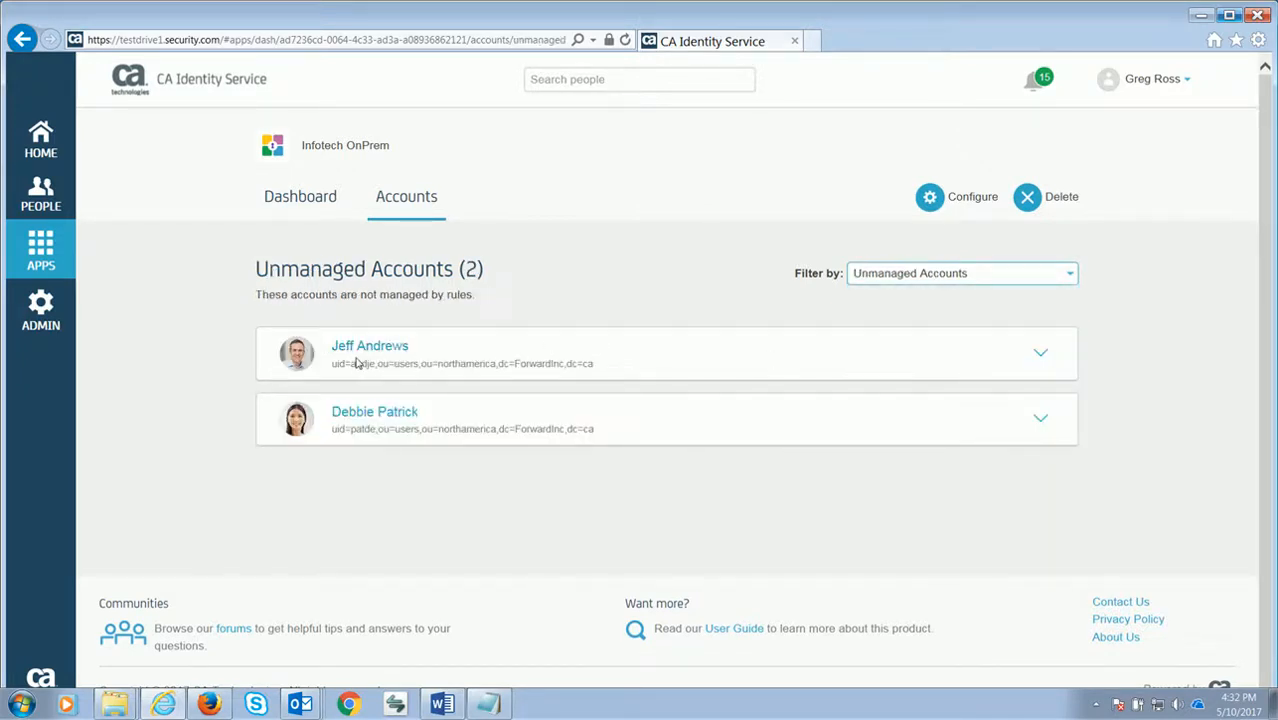
key(Tab)
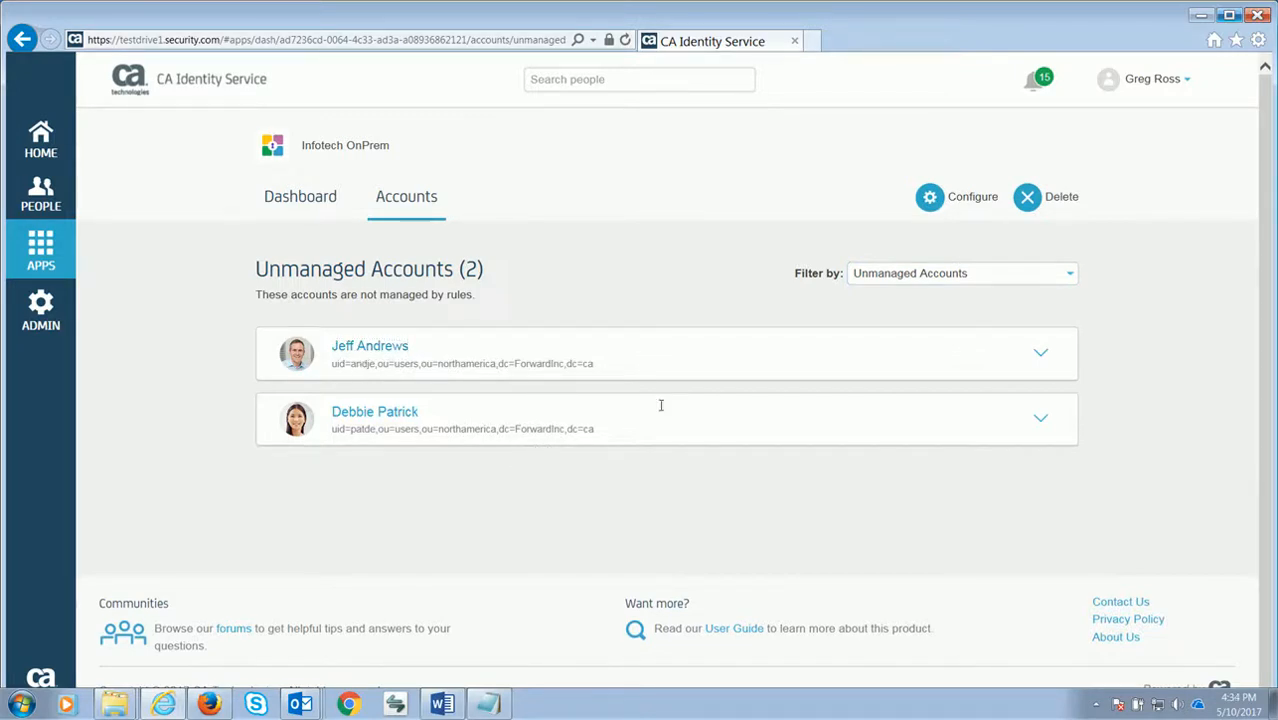
Sign out as admin, then sign in with the end user's username and password
click(1188, 80)
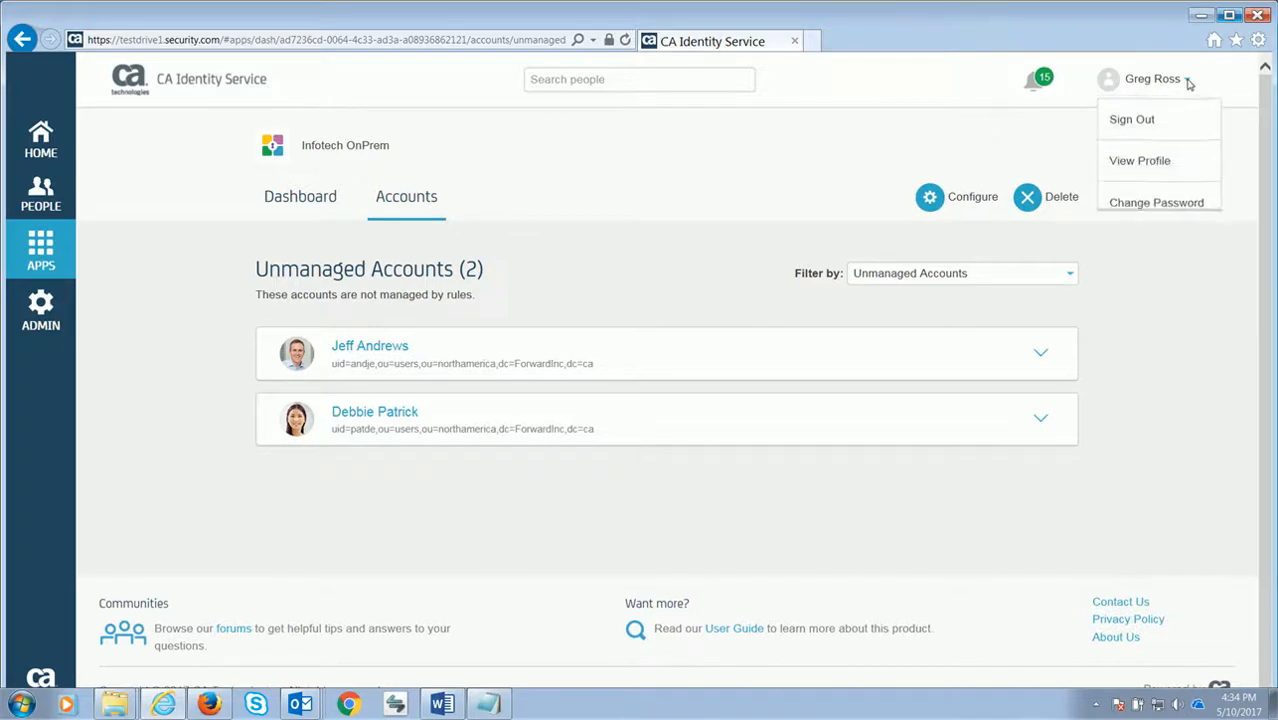
click(1163, 123)
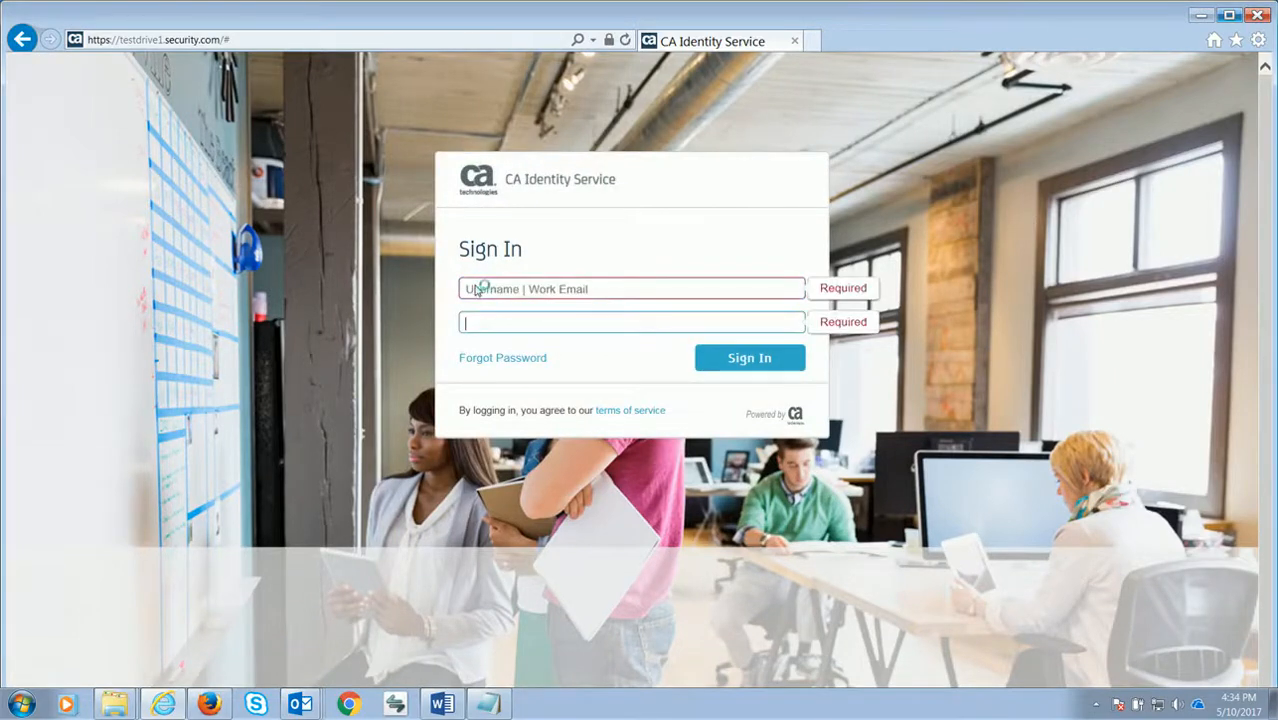
click(475, 286)
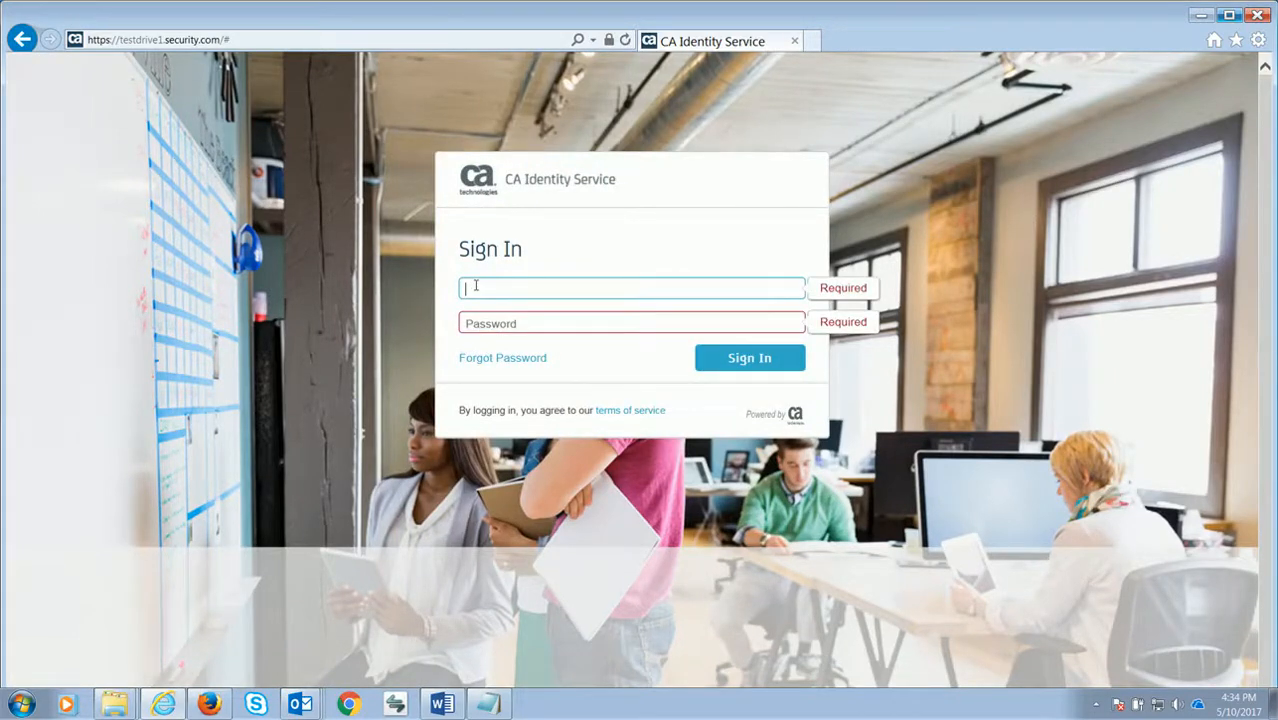
text(andje)
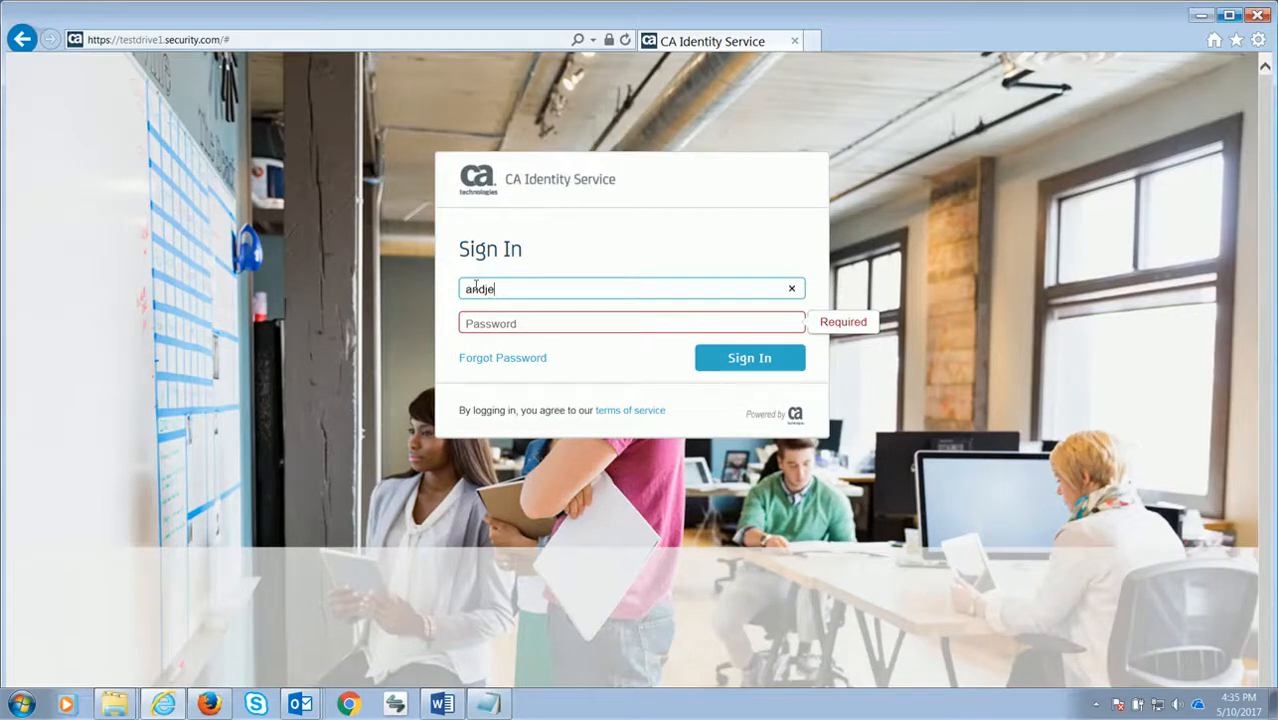
click(469, 322)
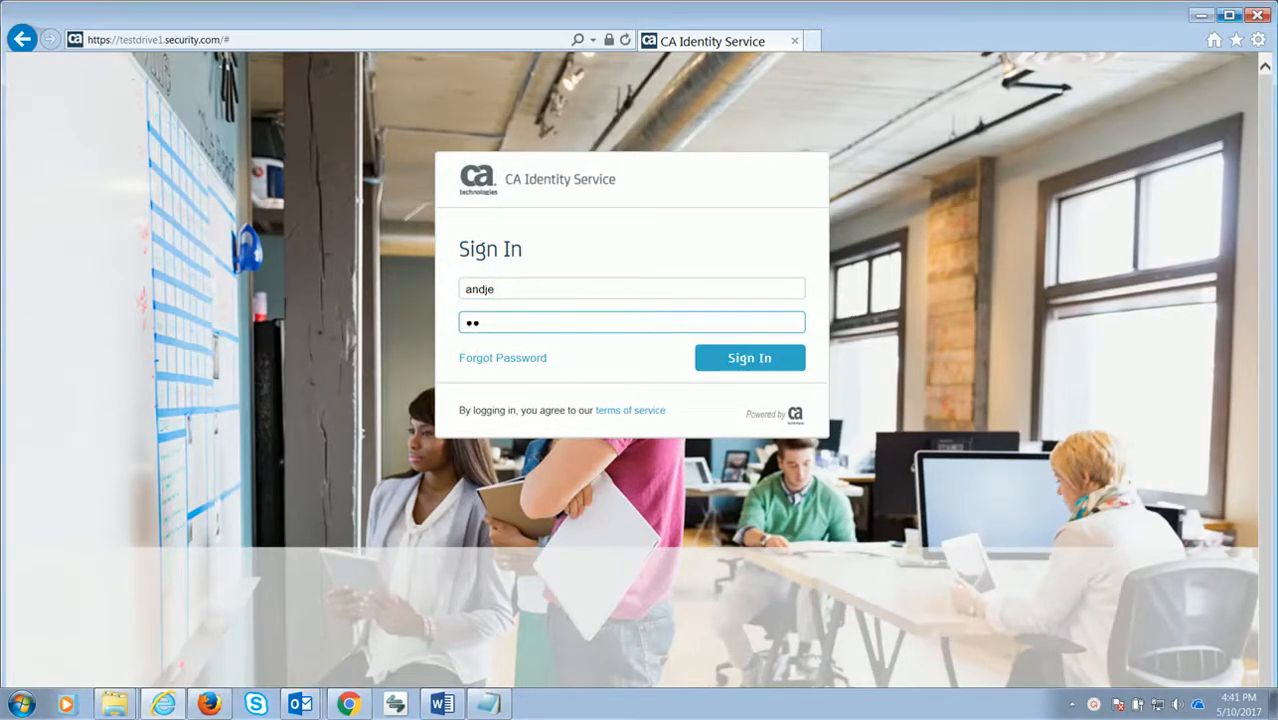
text(••••••)
text(••)
click(762, 360)
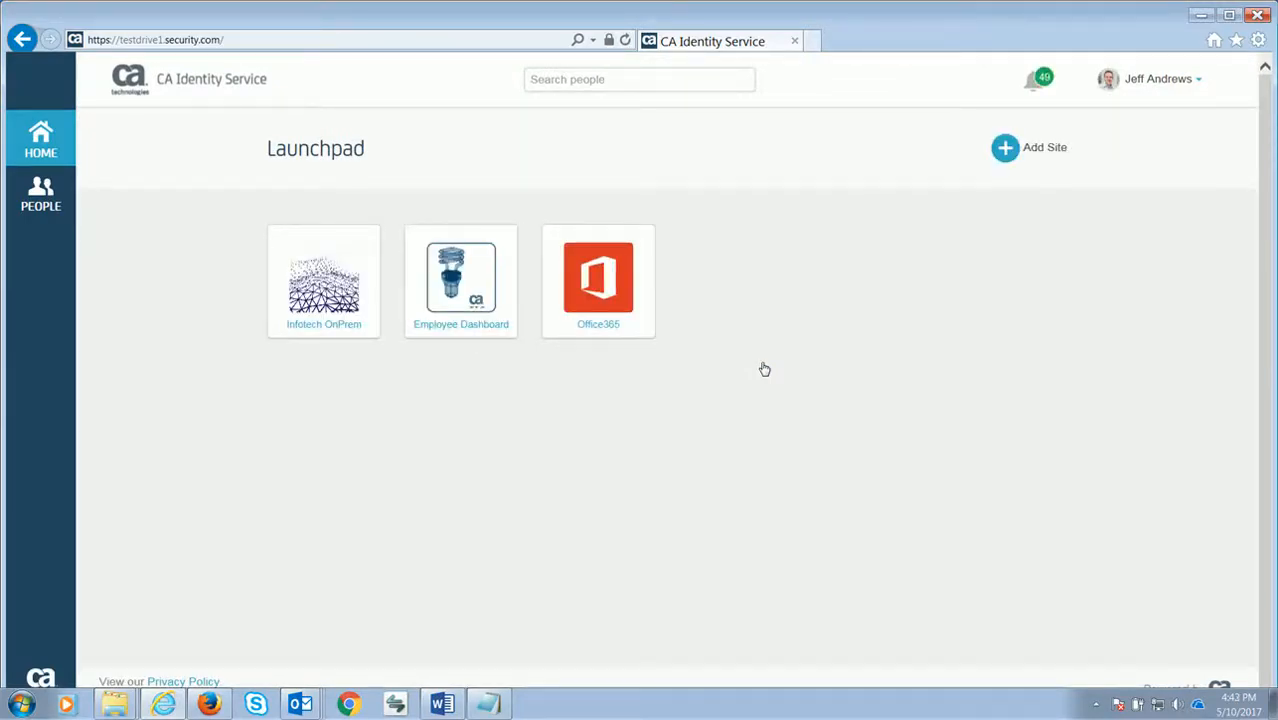
Launch the Infotech OnPrem tile and enter the end user's credentials in the Windows Security prompt
click(316, 315)
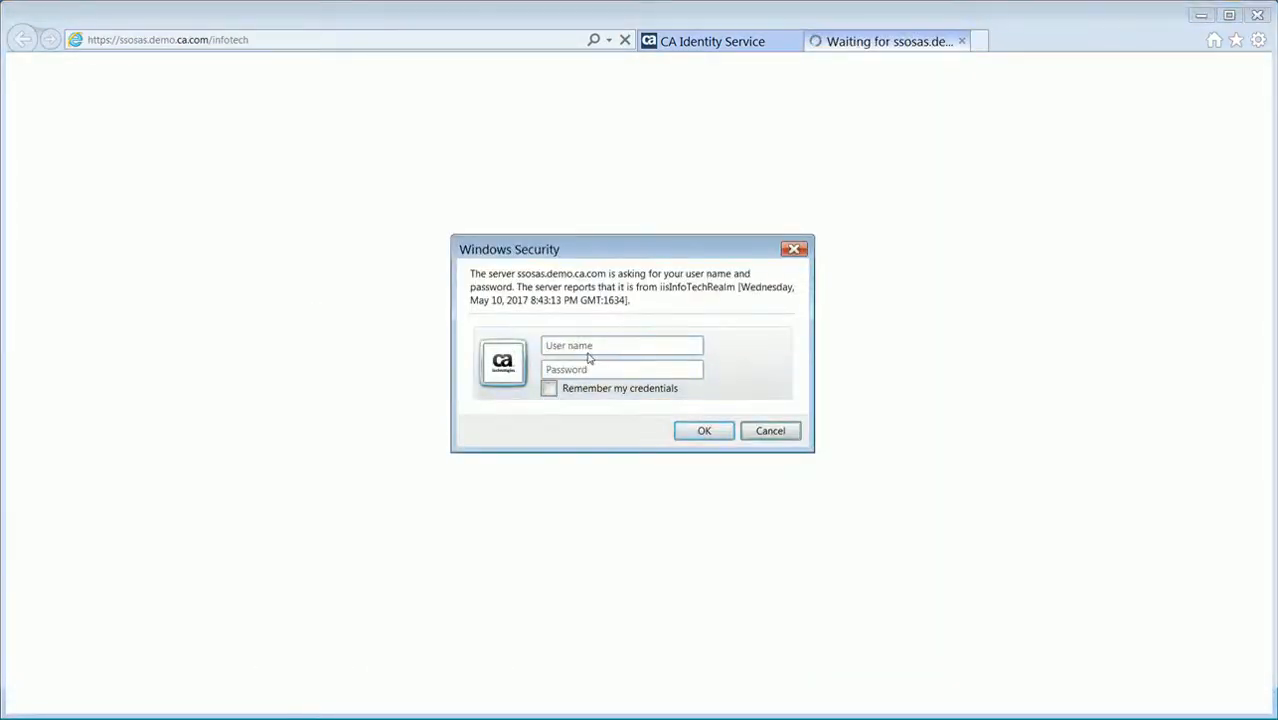
click(586, 346)
text(andje)
click(586, 369)
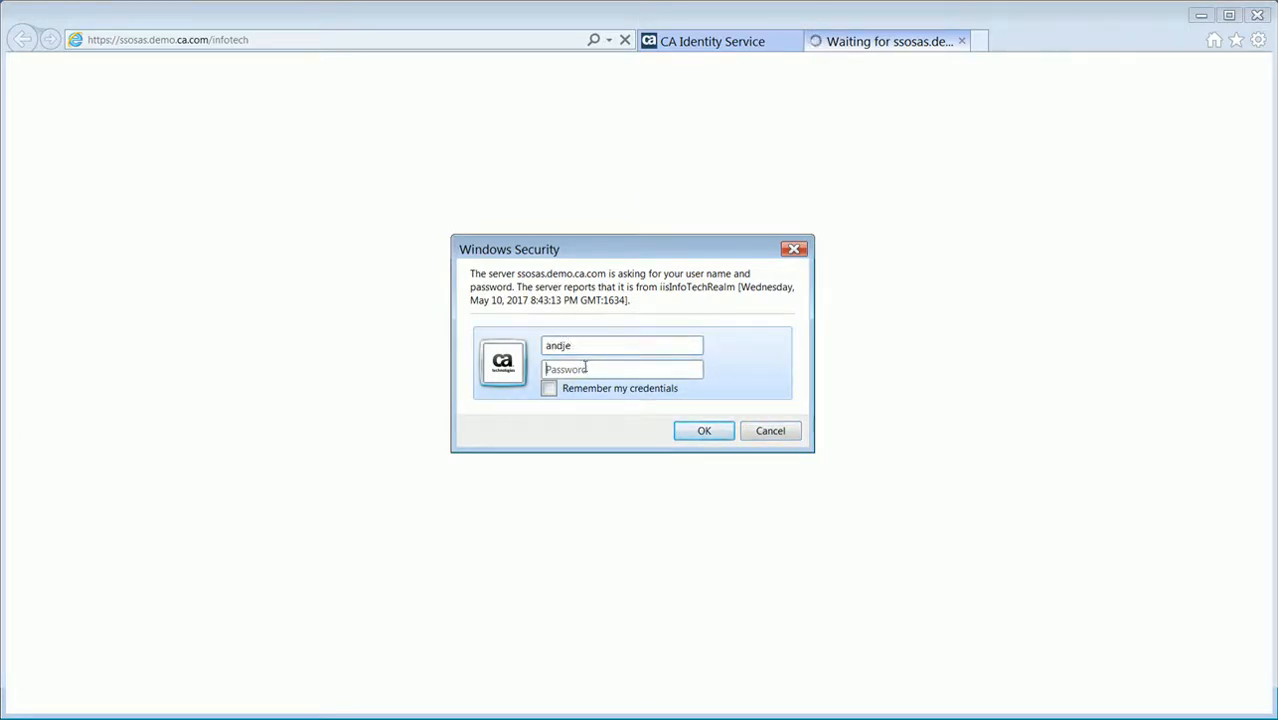
text(********)
click(696, 432)
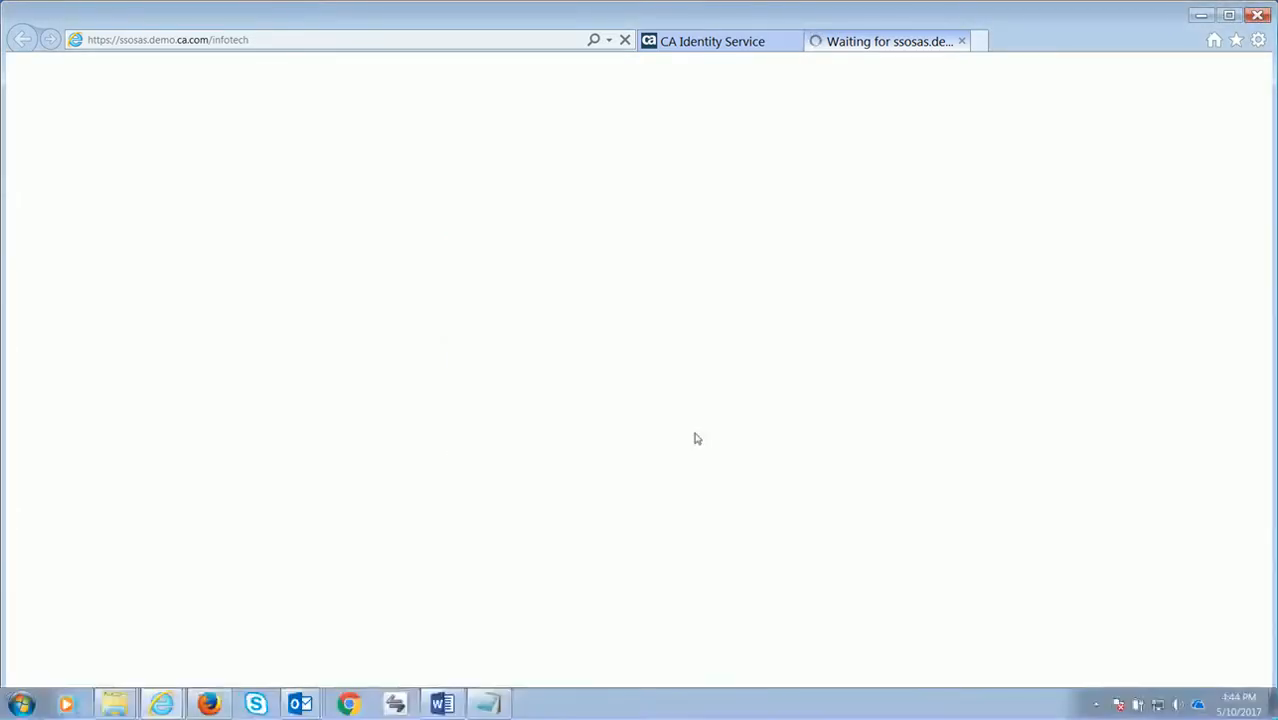